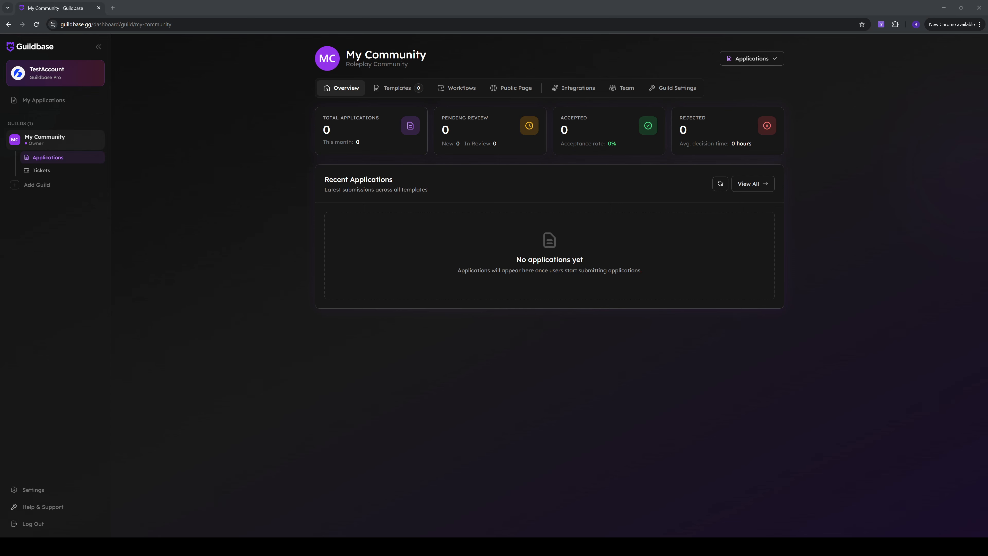
Start a new application template named "Staff Application" with the description "This is an example staff application".
click(406, 94)
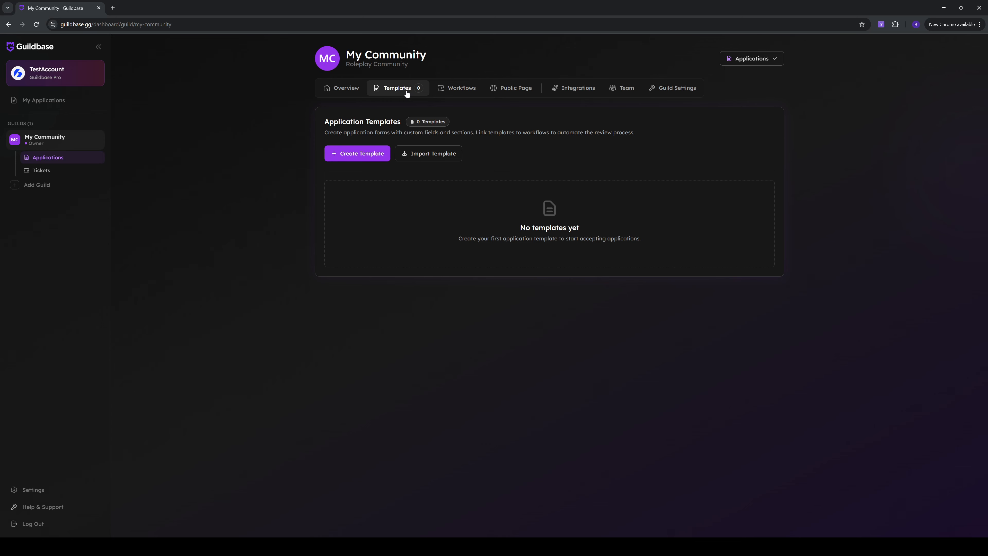
click(358, 154)
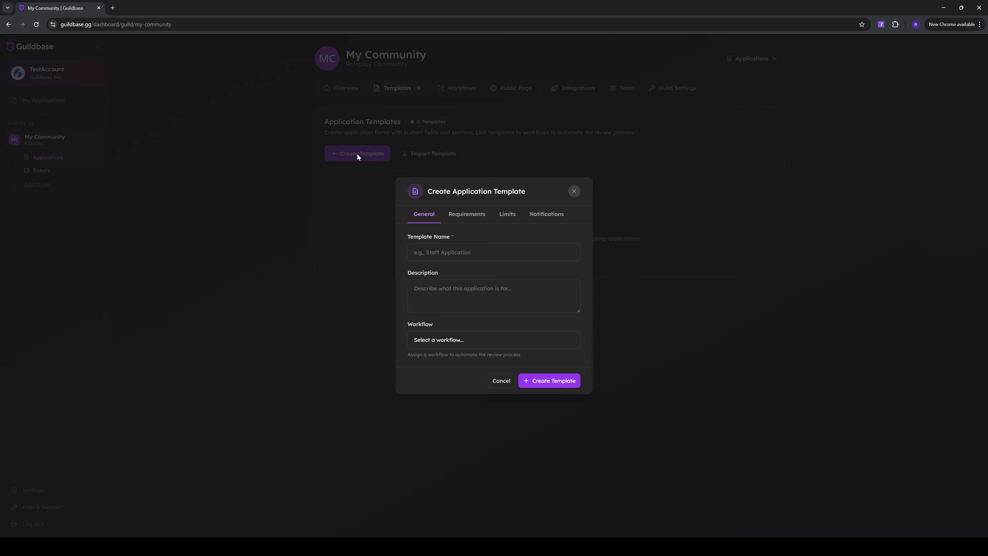
click(427, 249)
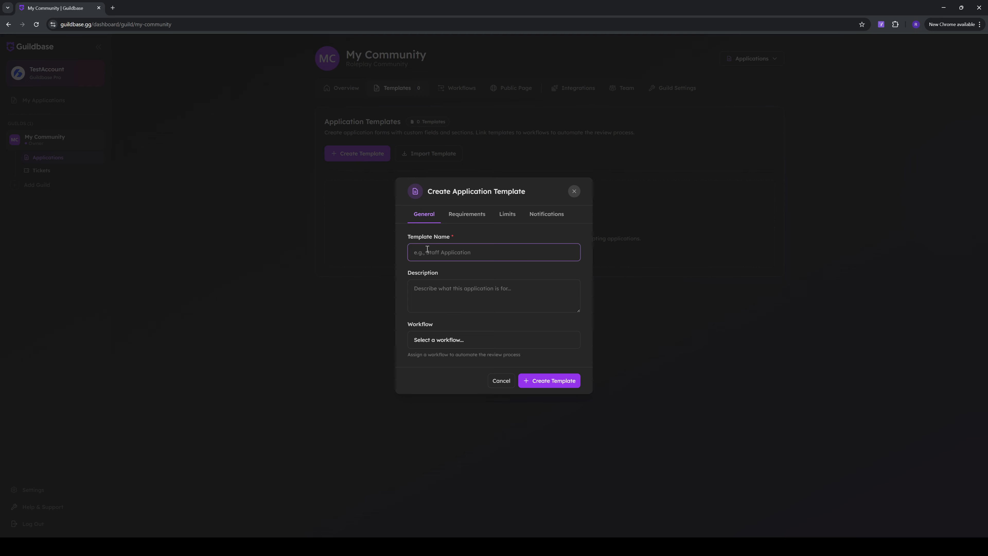
text(Staff Application)
click(441, 290)
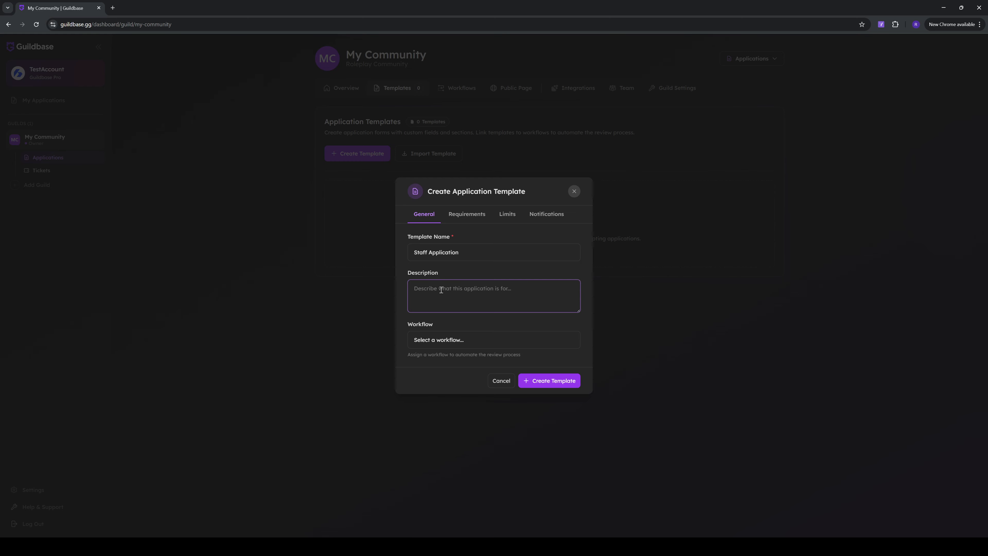
text(This is an example  staff application)
Assign the Standard Application Process (Default) workflow to the new template.
click(458, 319)
click(461, 339)
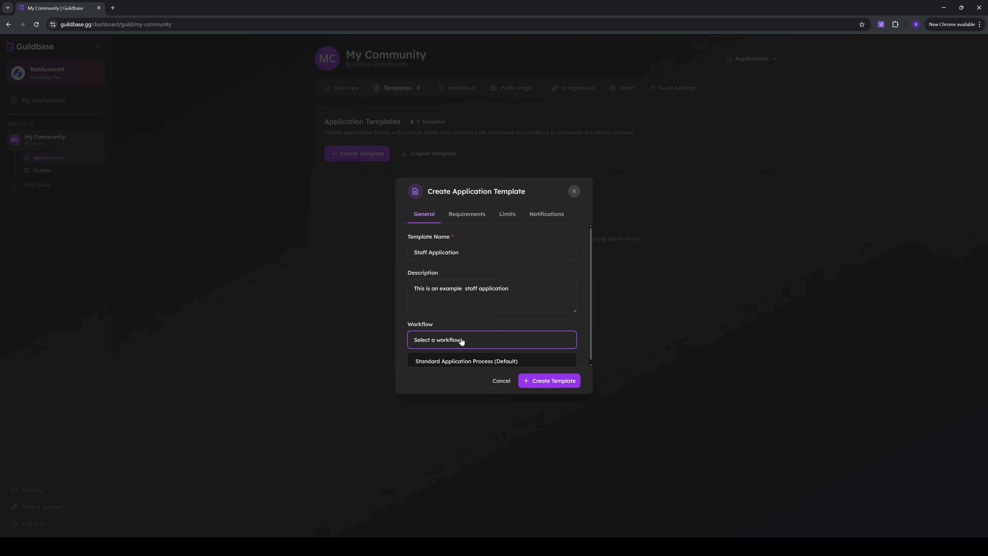
click(469, 359)
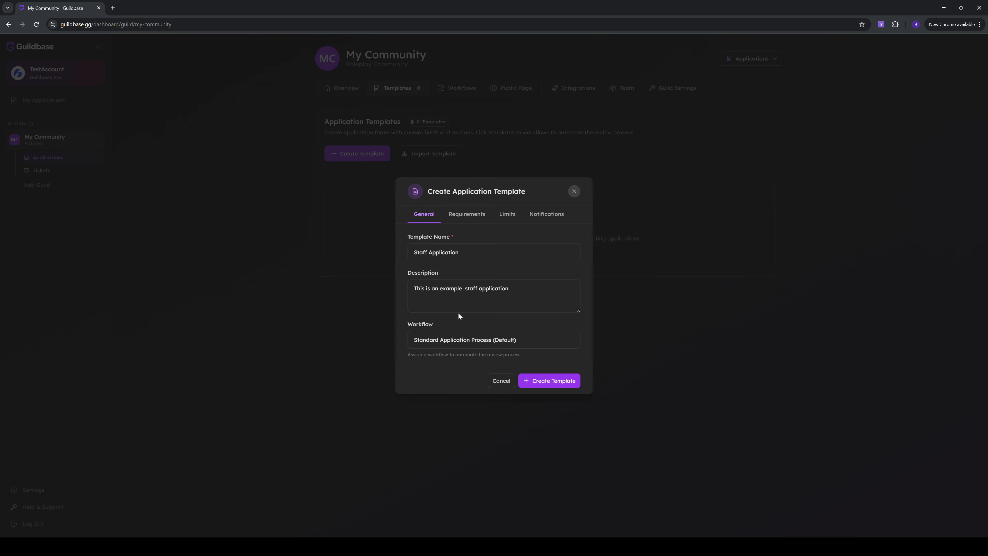
Examine the applicant requirements that can be added to the template, from the Discord options through age verification.
click(455, 215)
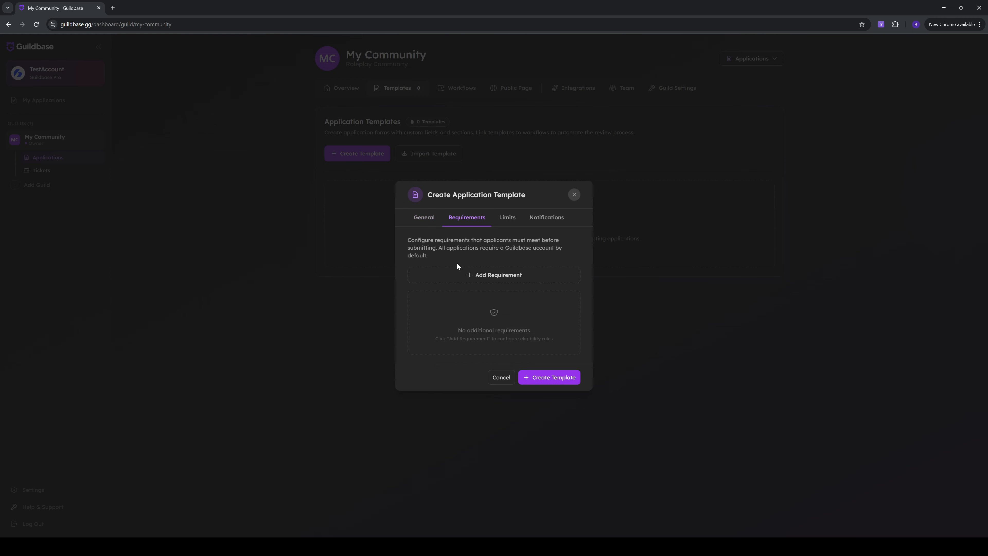
click(467, 278)
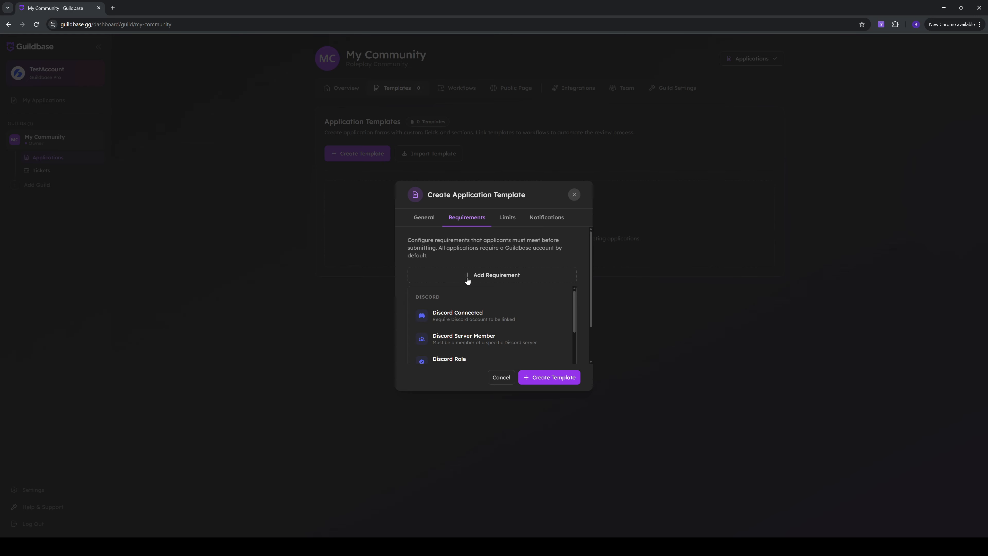
scroll(474, 292, down, 2)
scroll(551, 323, up, 2)
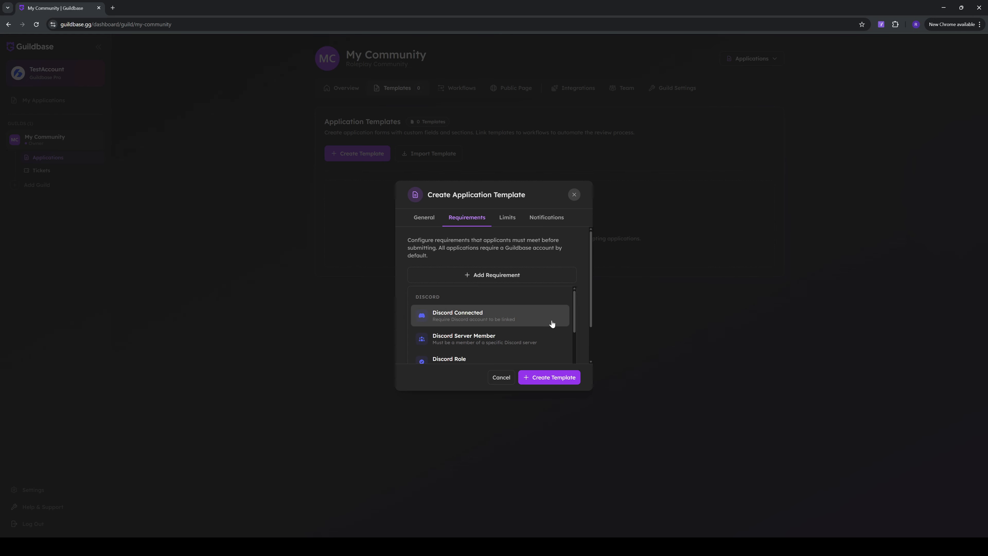
scroll(579, 309, down, 1)
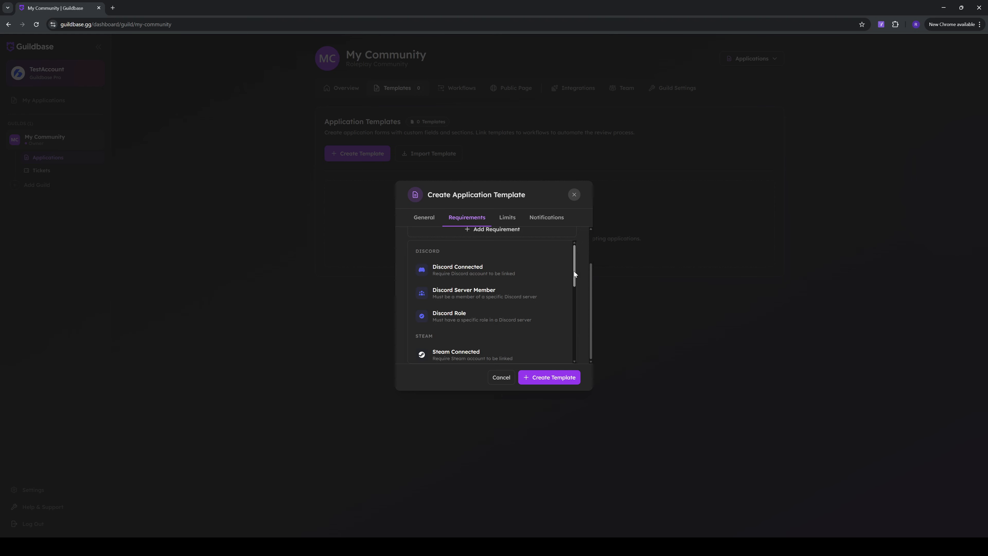
drag(573, 271, 575, 280)
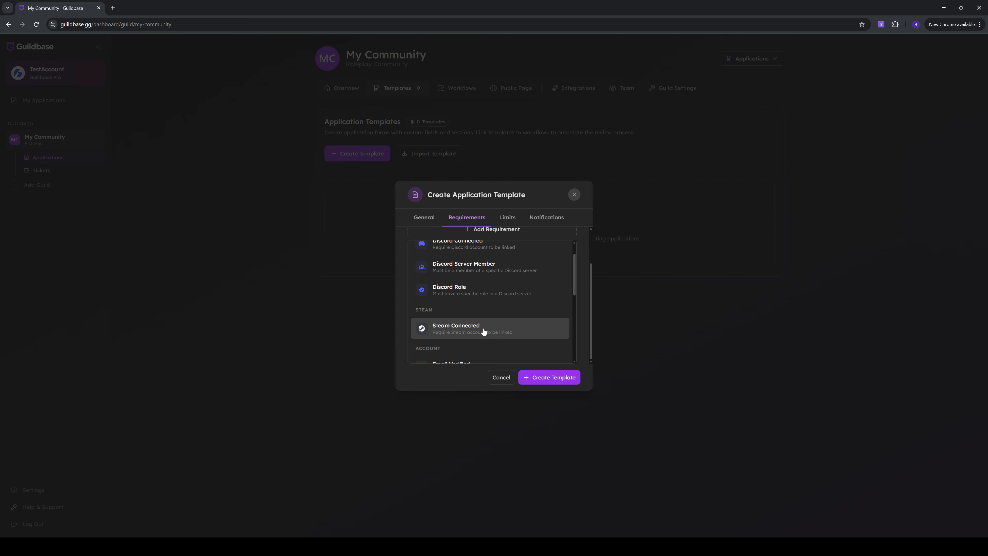
scroll(483, 331, down, 3)
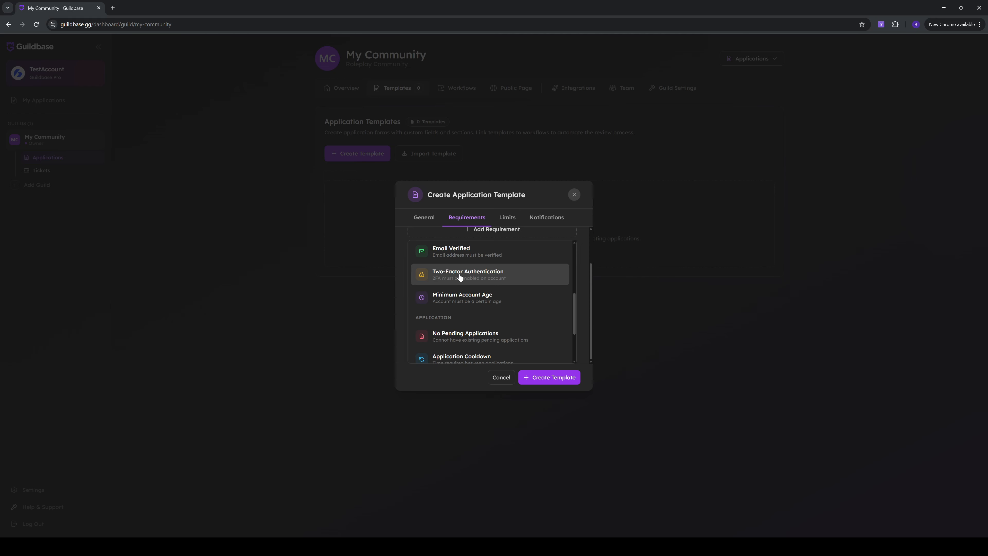
scroll(459, 300, down, 1)
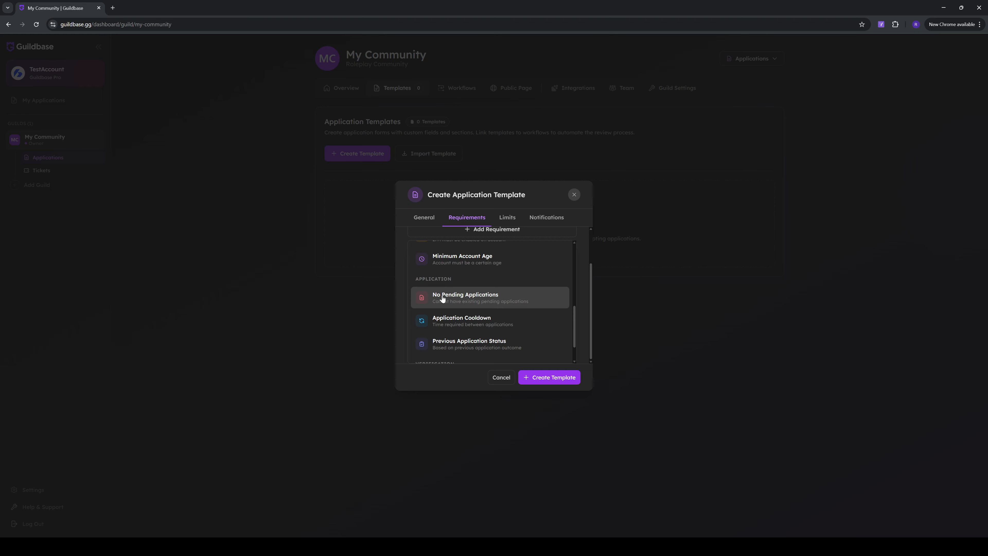
scroll(475, 303, down, 1)
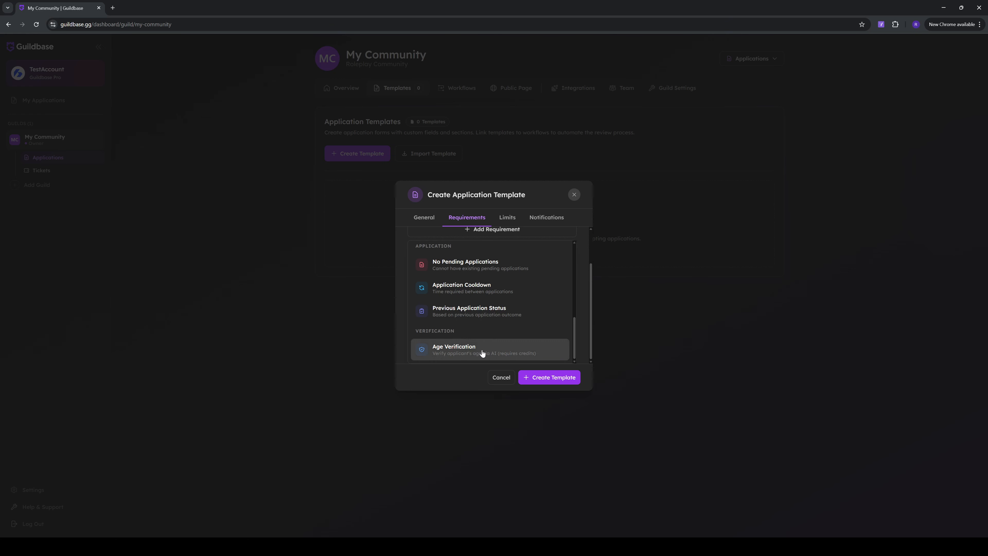
scroll(467, 346, up, 5)
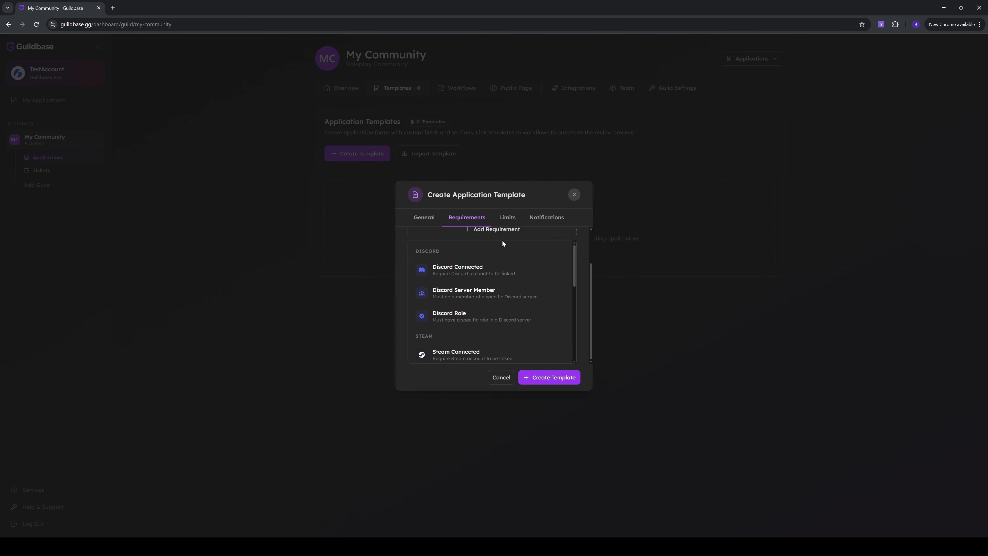
Check the template's submission limits and notification settings, and create the template.
click(508, 217)
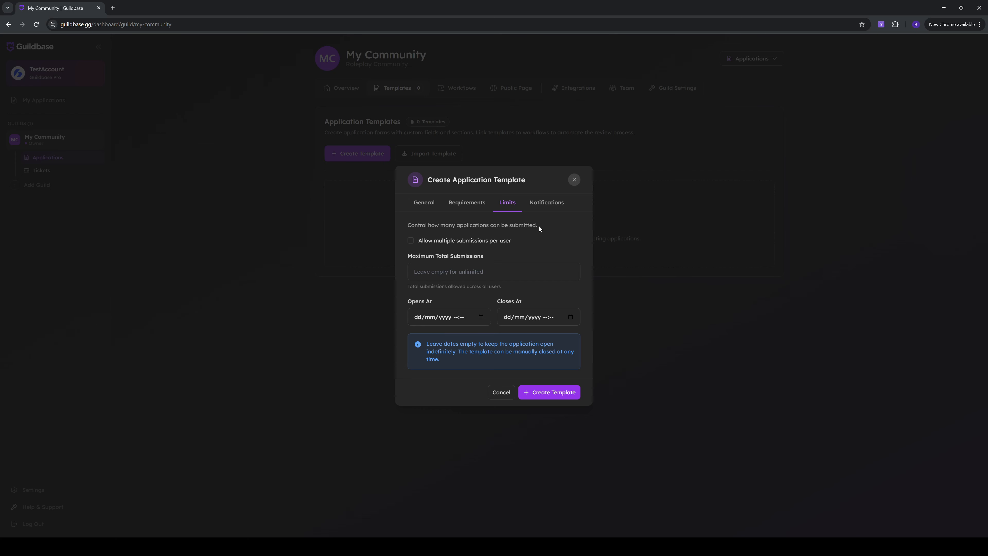
click(549, 204)
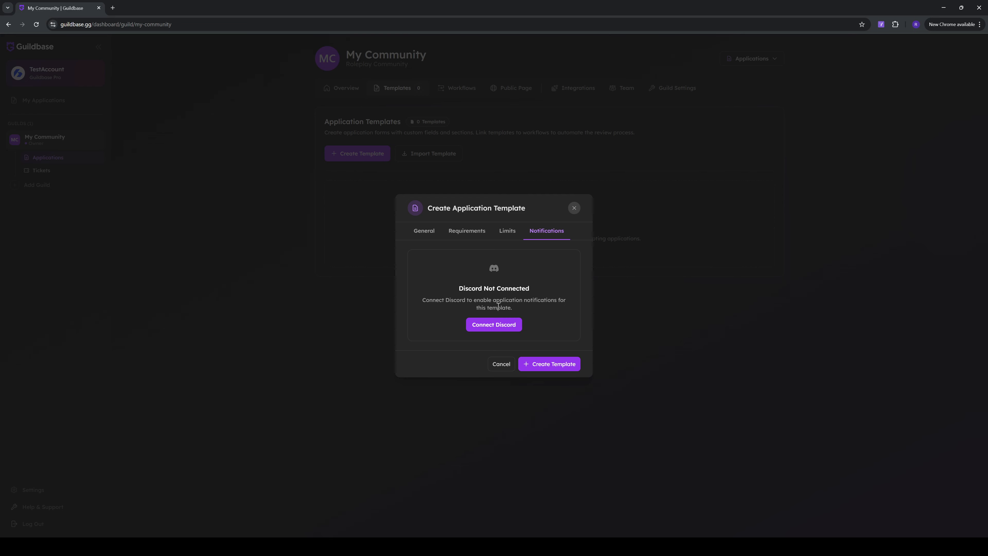
click(433, 232)
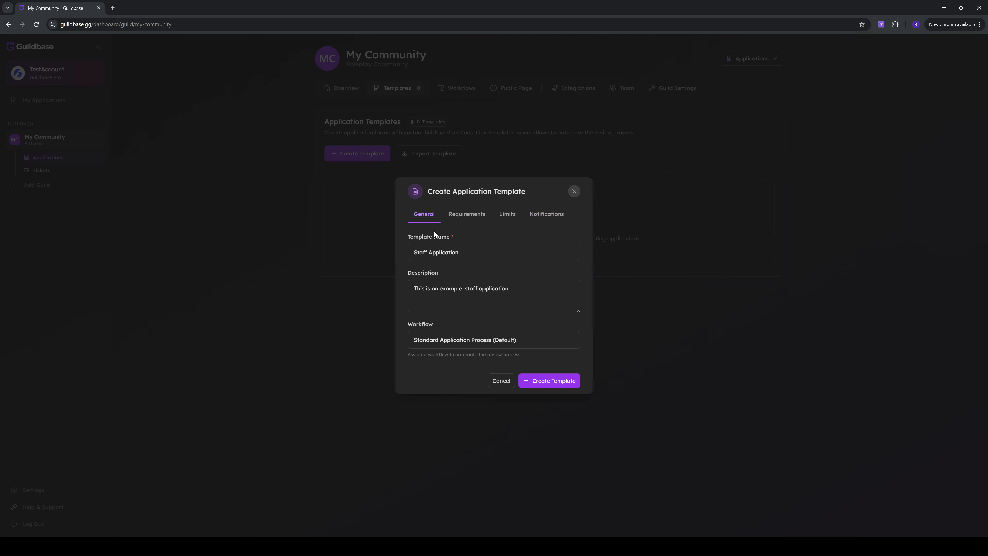
click(549, 386)
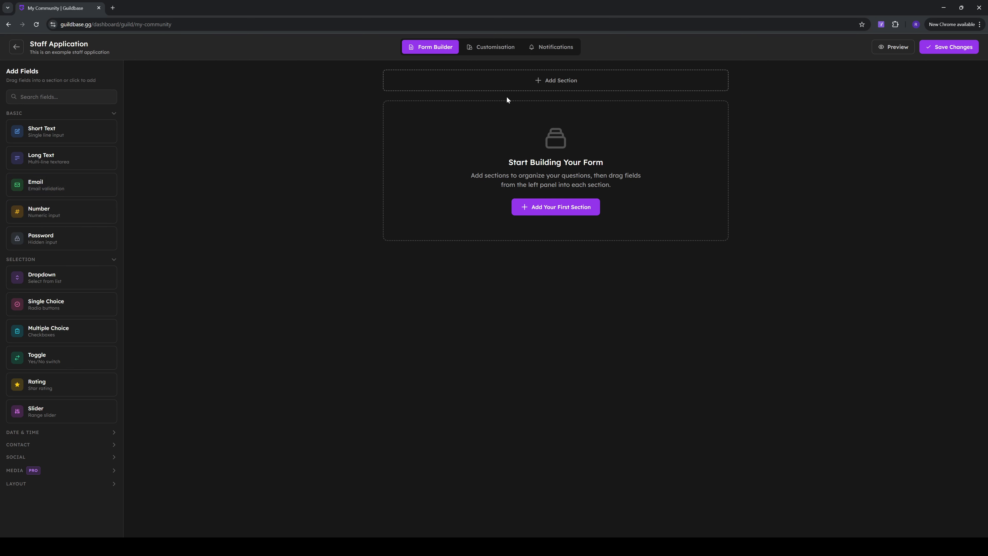
Add a first section to the form and title it "Introduction".
click(518, 86)
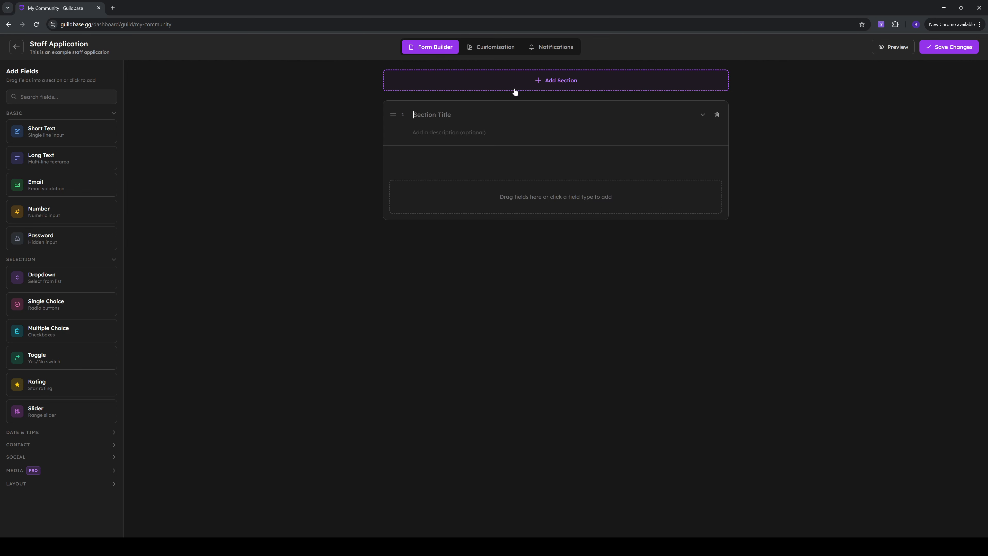
click(442, 116)
text(Intor)
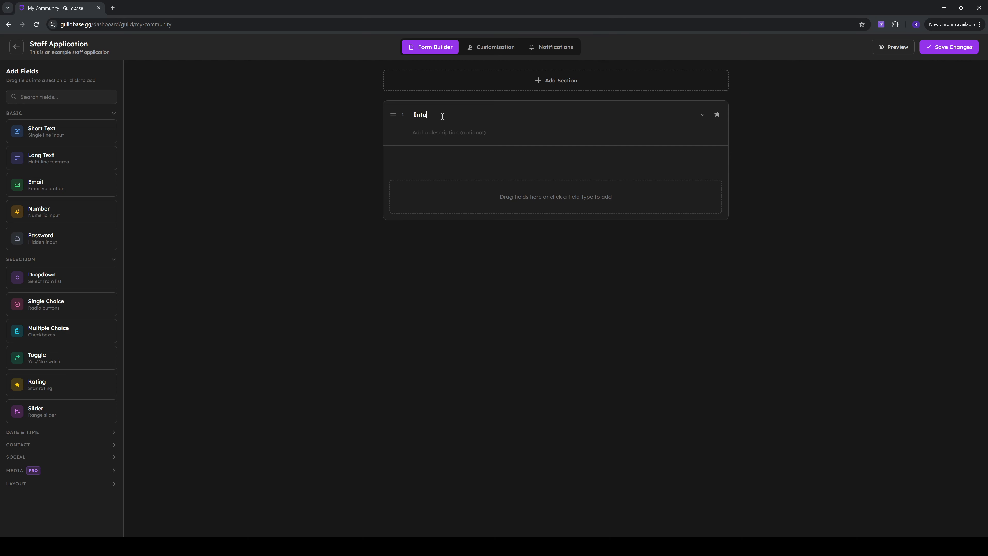
key(BackSpace)
text(roduction)
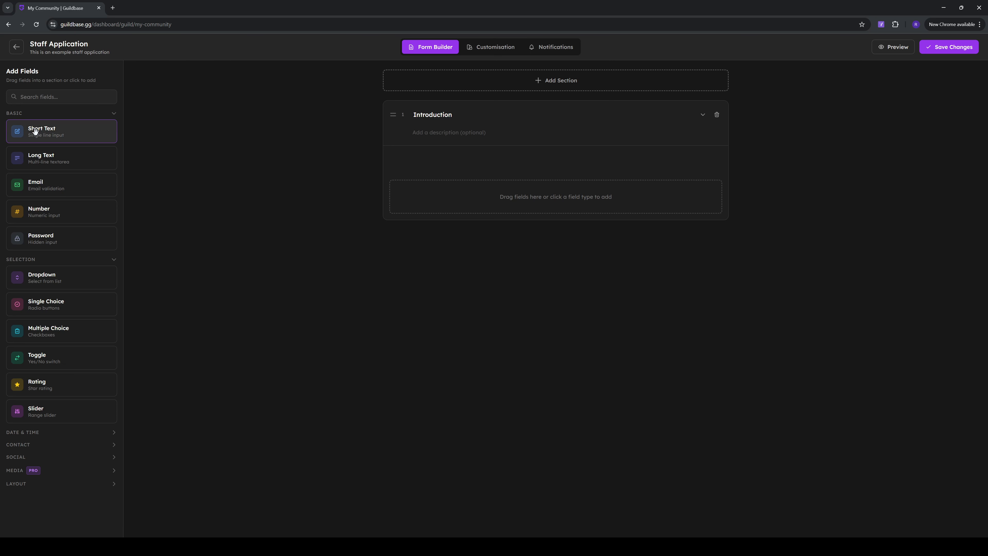
Add a required Short Text field labelled "Your Name" to the Introduction section and apply its properties.
drag(35, 131, 431, 164)
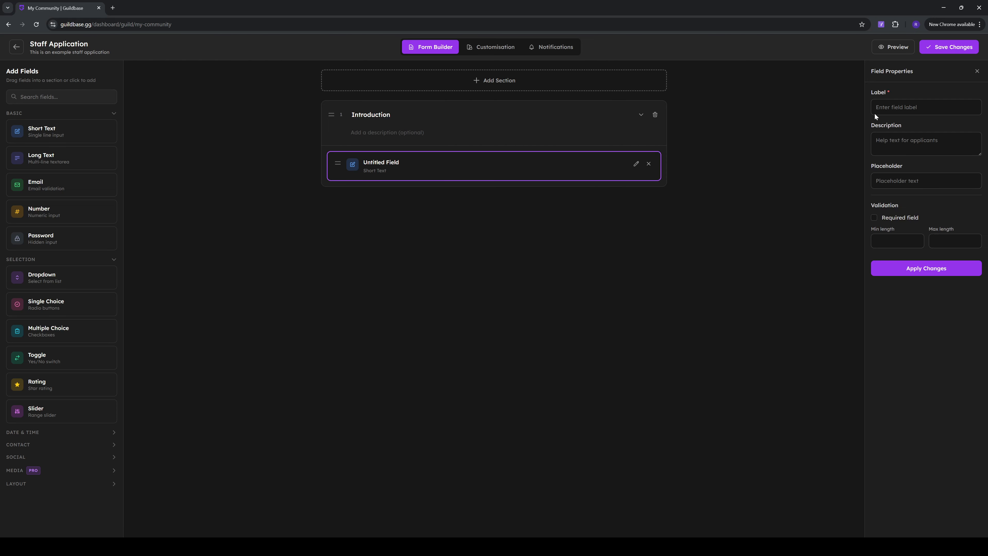
click(891, 107)
text(Yiour)
key(BackSpace)
key(BackSpace)
key(BackSpace)
text(ur Namew)
click(874, 217)
click(908, 272)
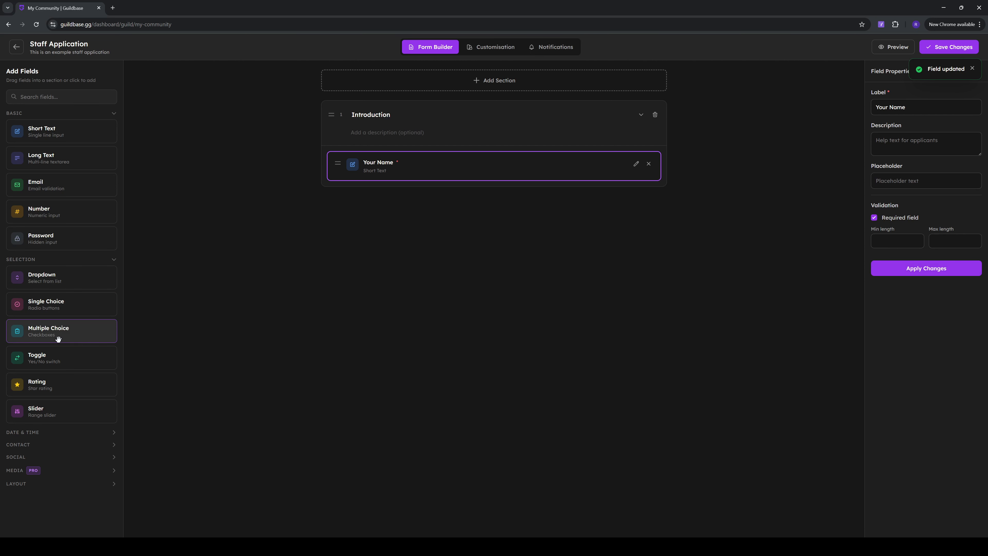
Add a Dropdown field below the name field and label it "Your Favourite Colour".
drag(68, 278, 454, 182)
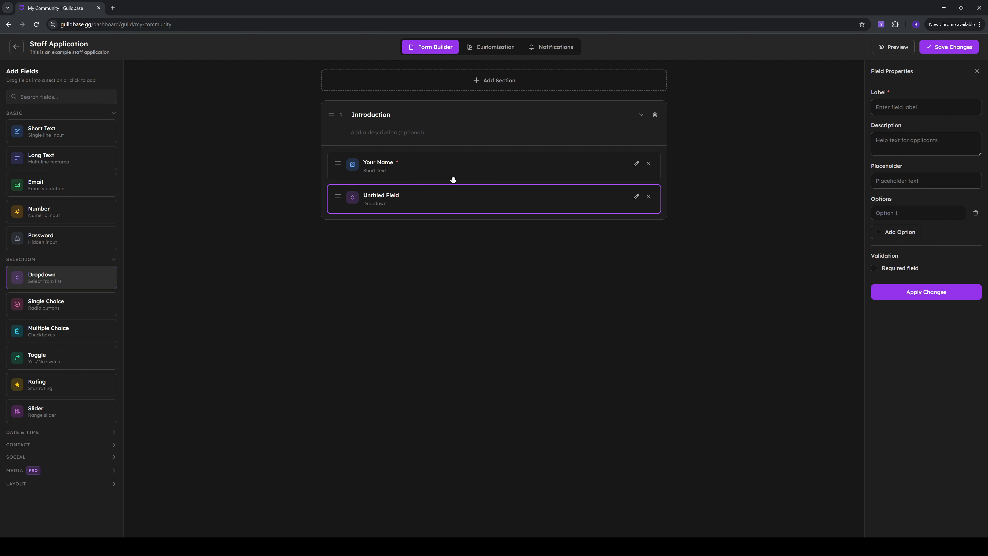
click(902, 108)
text(Yo)
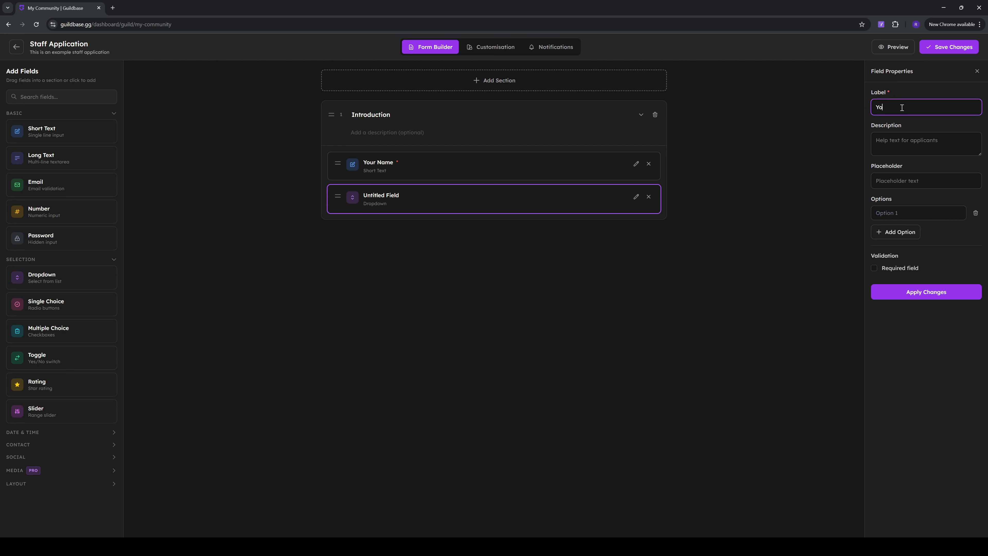
text(ur Favourite Colour)
Give the favourite colour dropdown the options Red, Green, Yellow, Orange and Blue.
click(896, 213)
text(Red)
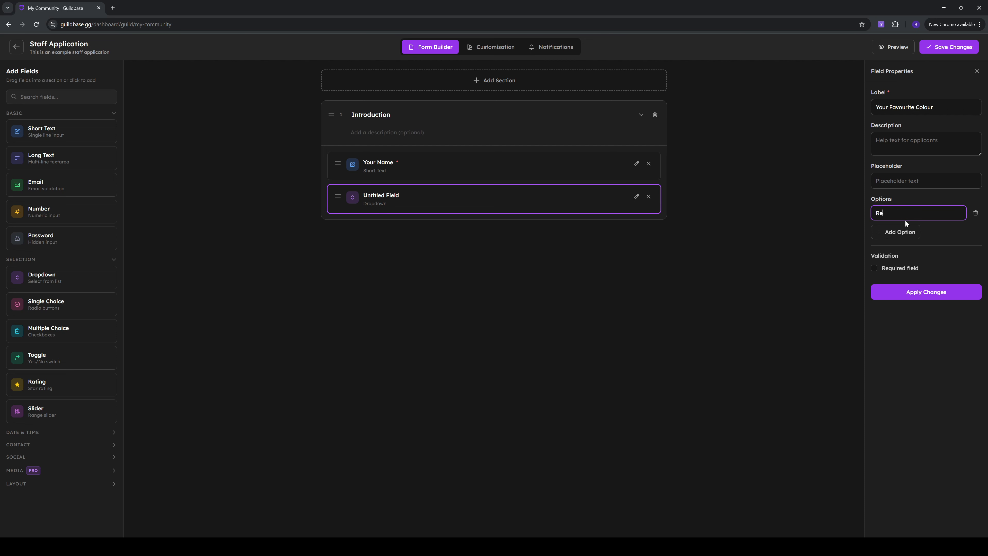
click(897, 232)
click(898, 231)
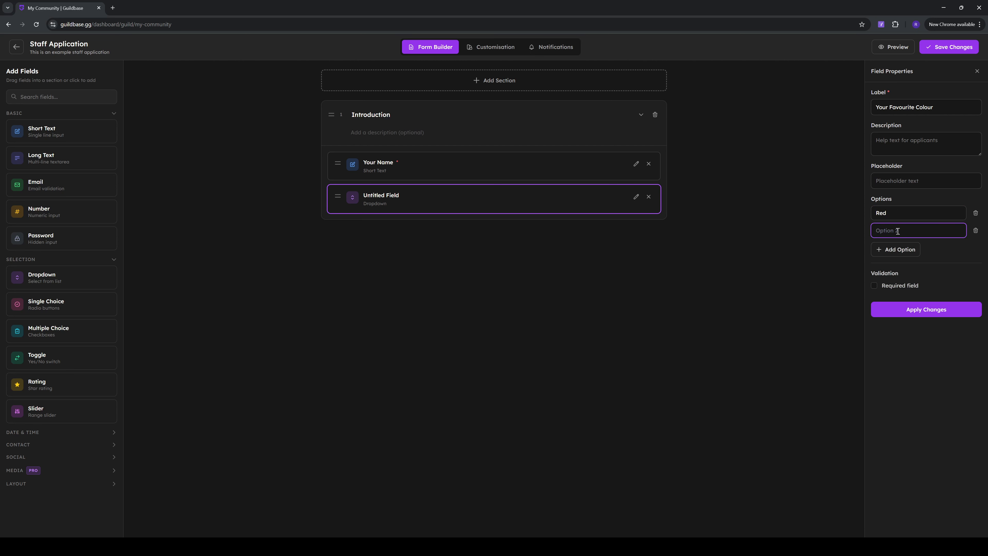
text(Green)
click(891, 250)
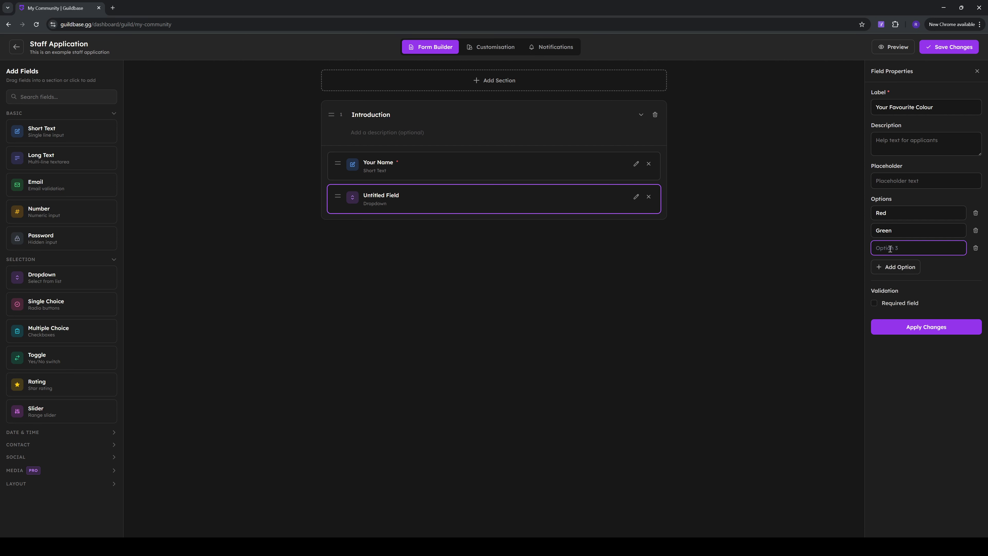
text(Yellow)
click(908, 271)
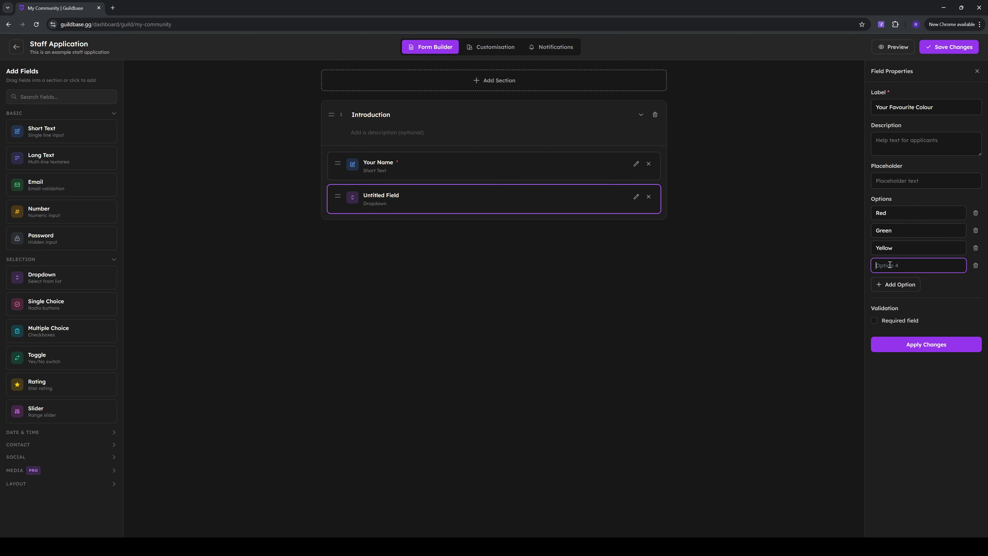
text(Orange)
click(897, 284)
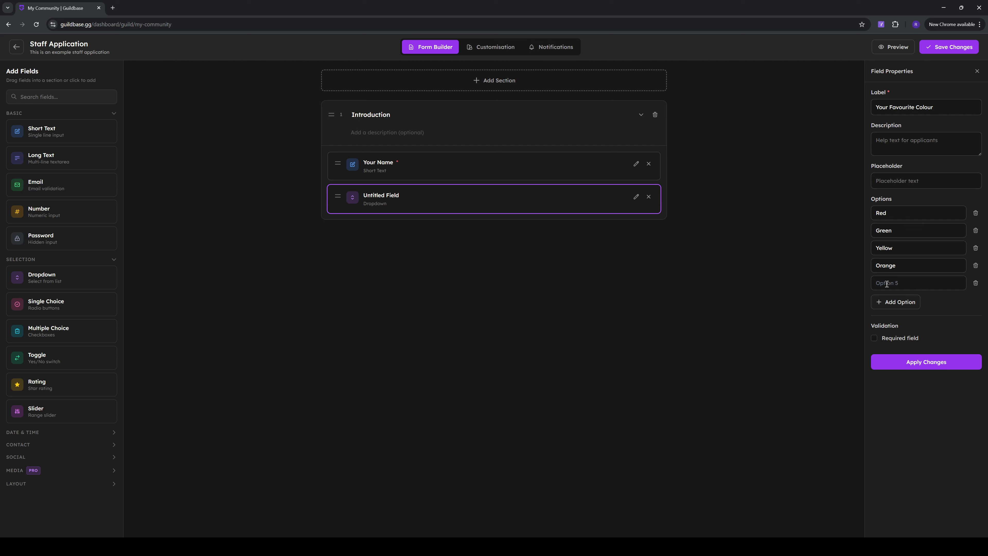
click(887, 284)
text(Blue)
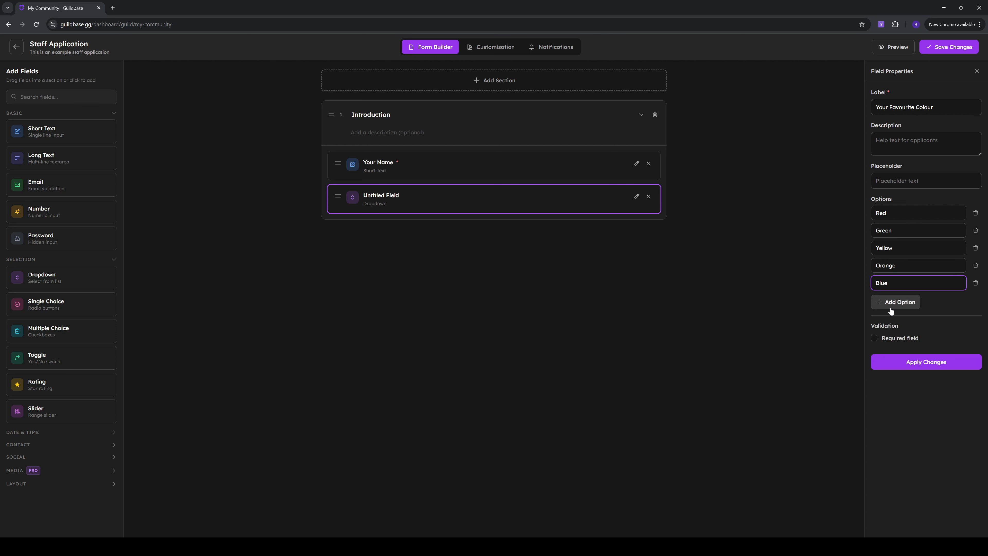
Make the favourite colour dropdown required, apply the changes and close its field properties.
click(883, 339)
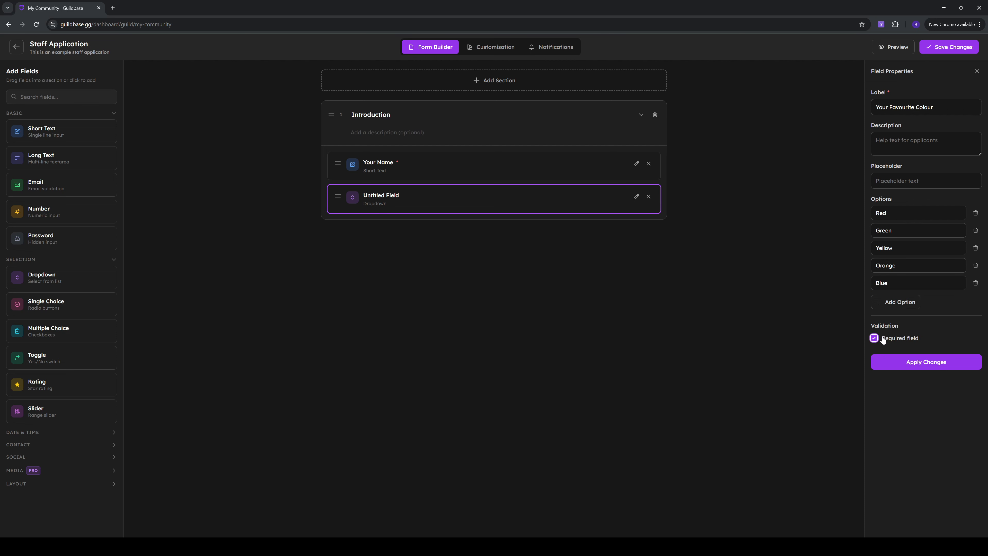
click(901, 368)
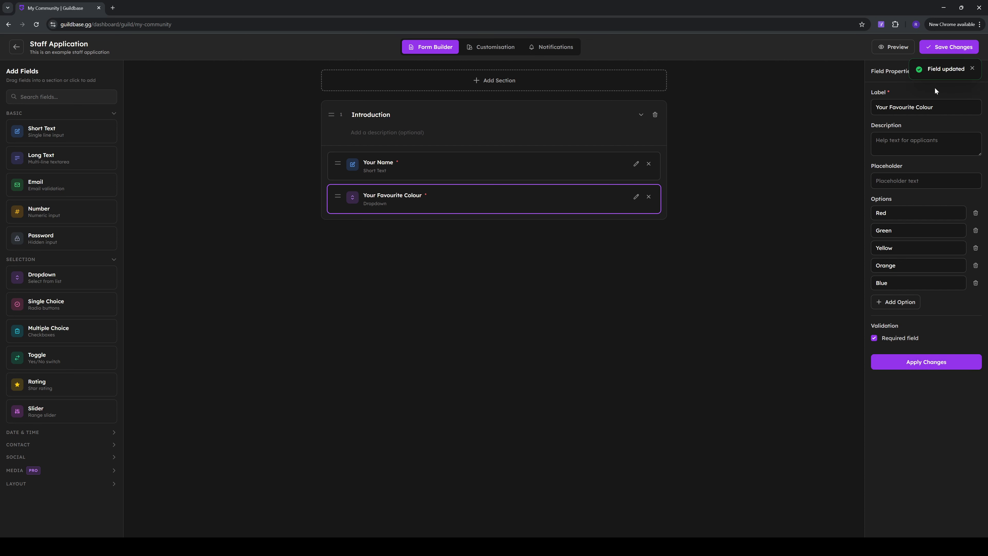
click(972, 69)
click(976, 72)
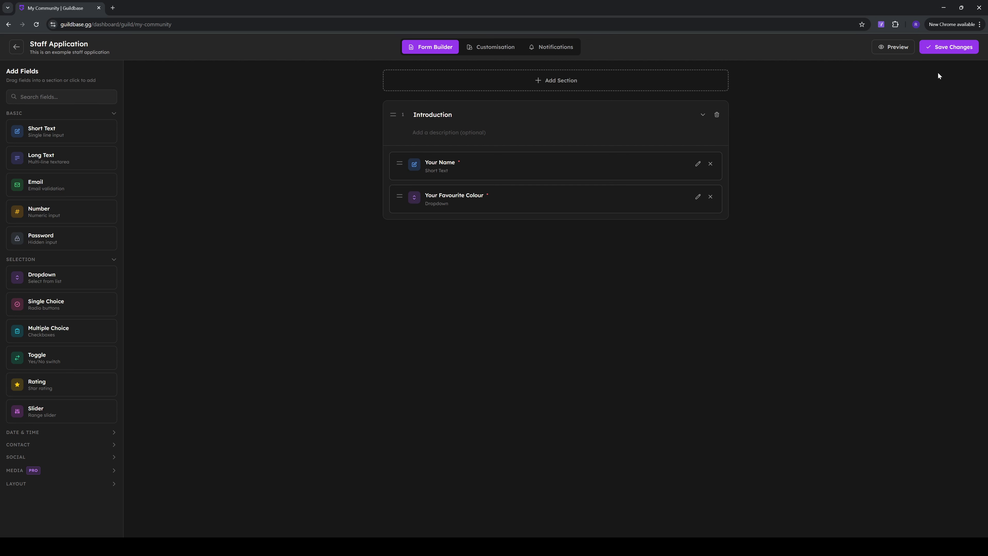
Add a "Hobbies" section containing a required Long Text field labelled "What are your favourite hobbies?" and apply the field's properties.
click(549, 85)
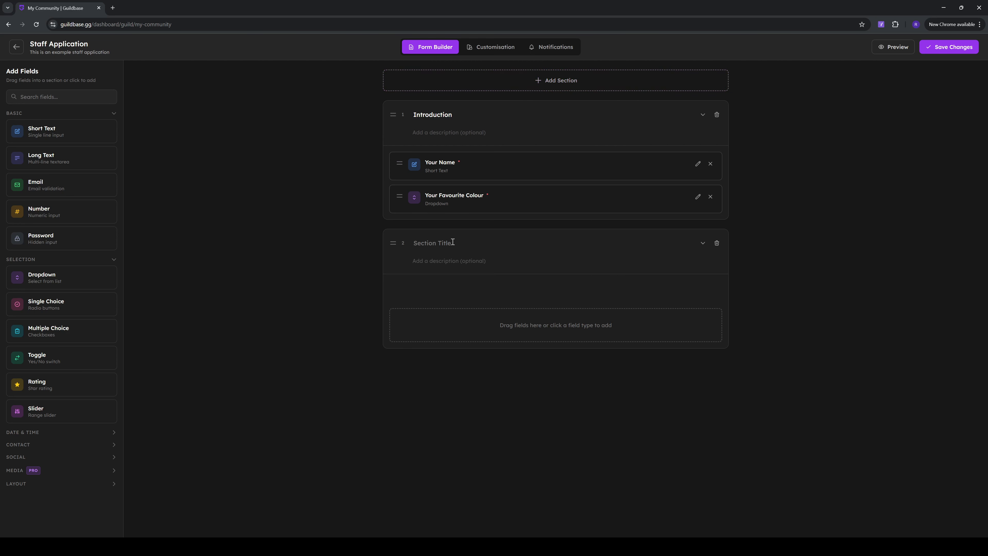
text(Hobbies)
drag(44, 162, 457, 298)
click(881, 113)
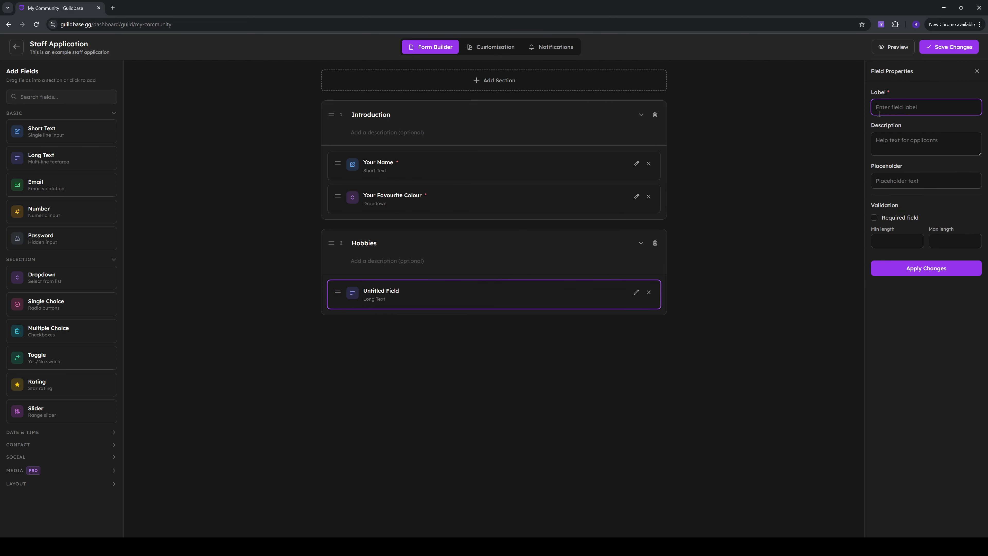
text(What are your favourite hobbies?)
click(889, 215)
click(898, 268)
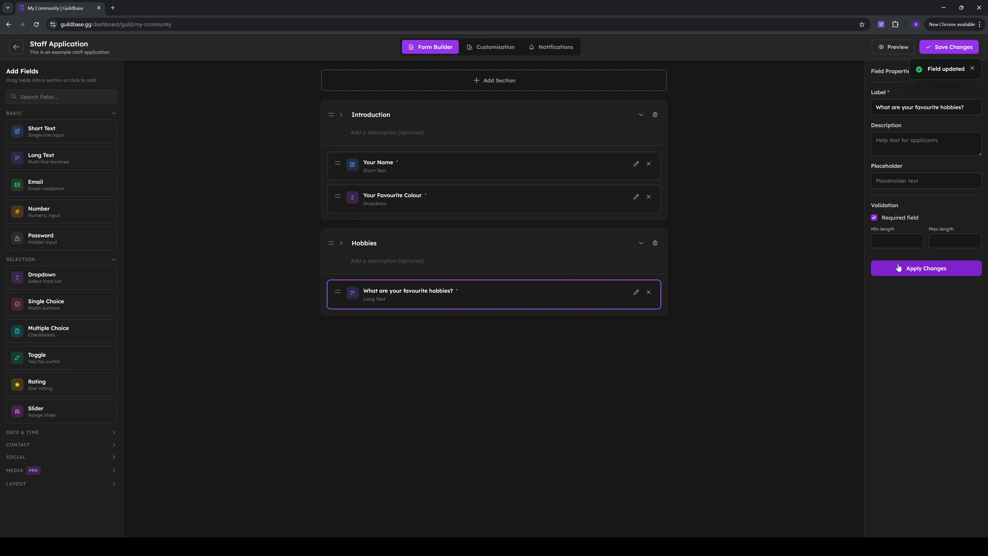
Give the hobbies field the description "What do you like to do in your spare time?" and apply the change.
click(901, 145)
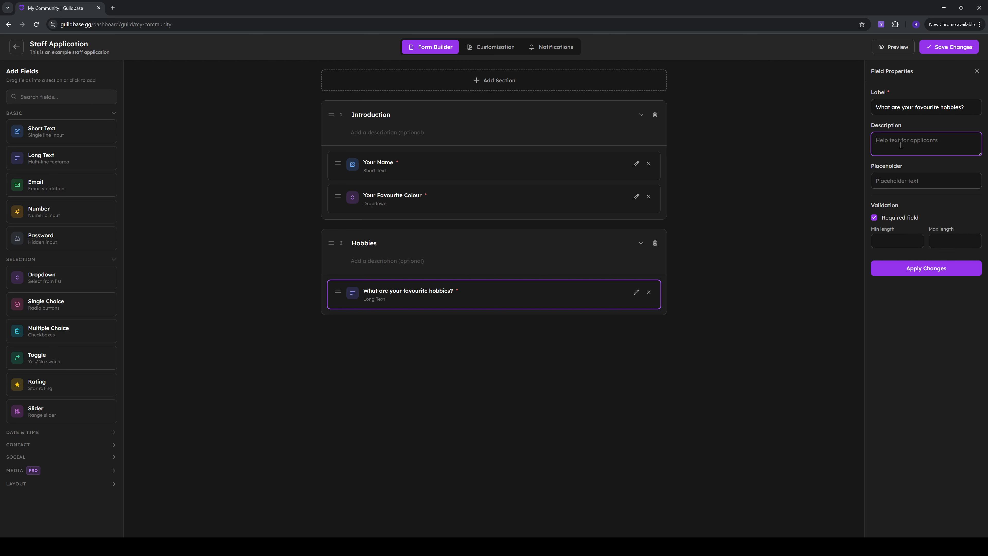
text(What do youy )
text(  like )
text(like to do )
text(in your spare time)
text(?)
click(915, 269)
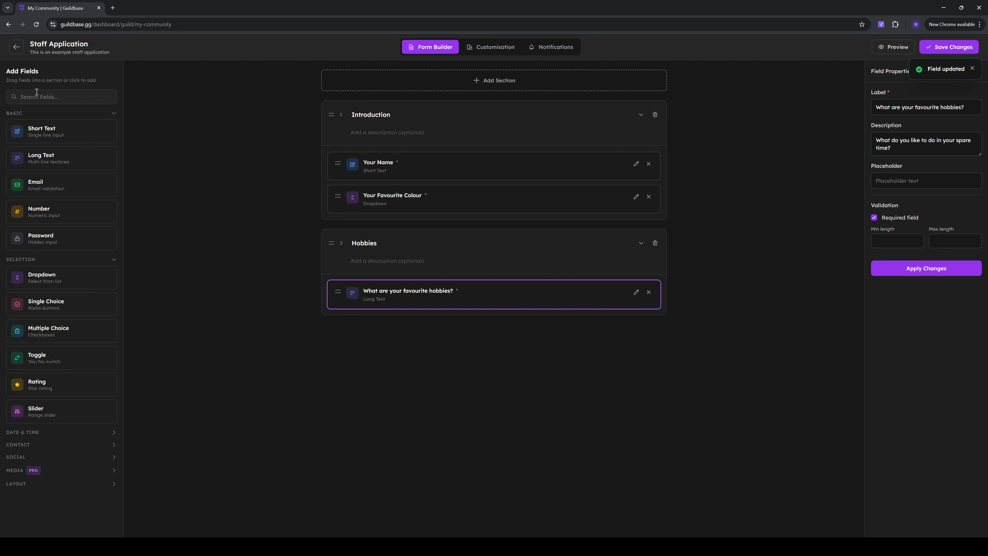
Examine the field types under Date & Time, Contact, Social, Media and Layout, and close the field properties.
click(54, 436)
scroll(51, 433, down, 1)
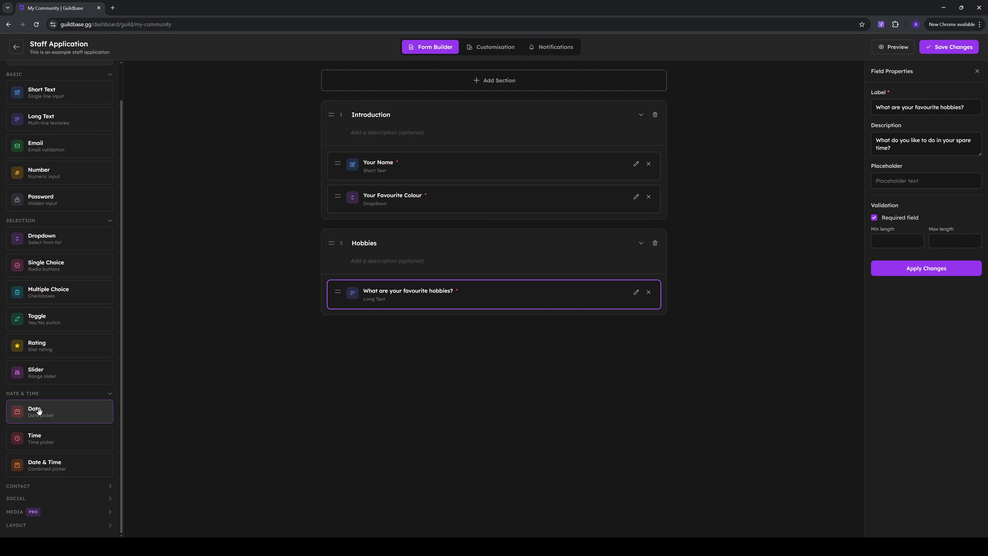
click(39, 486)
scroll(39, 487, down, 1)
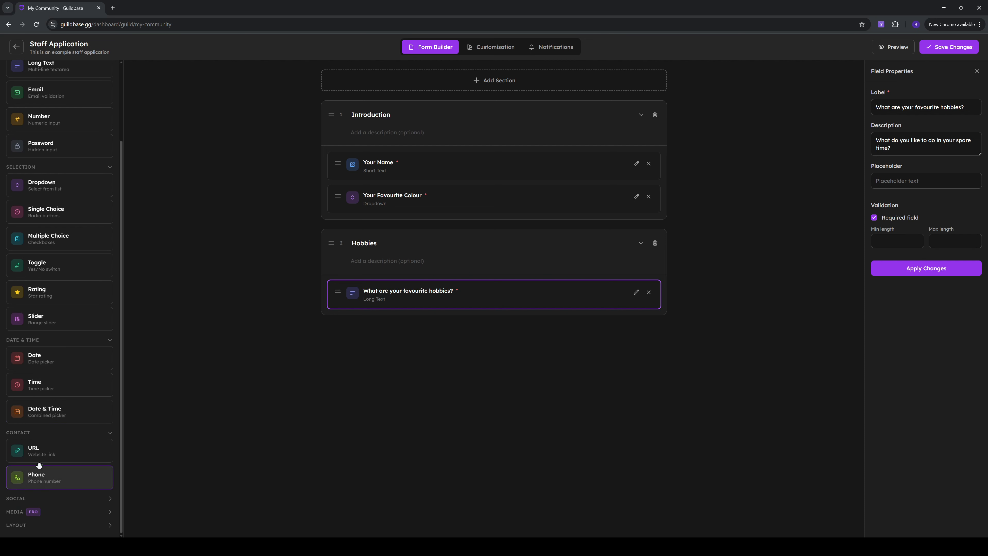
click(35, 499)
scroll(53, 486, down, 5)
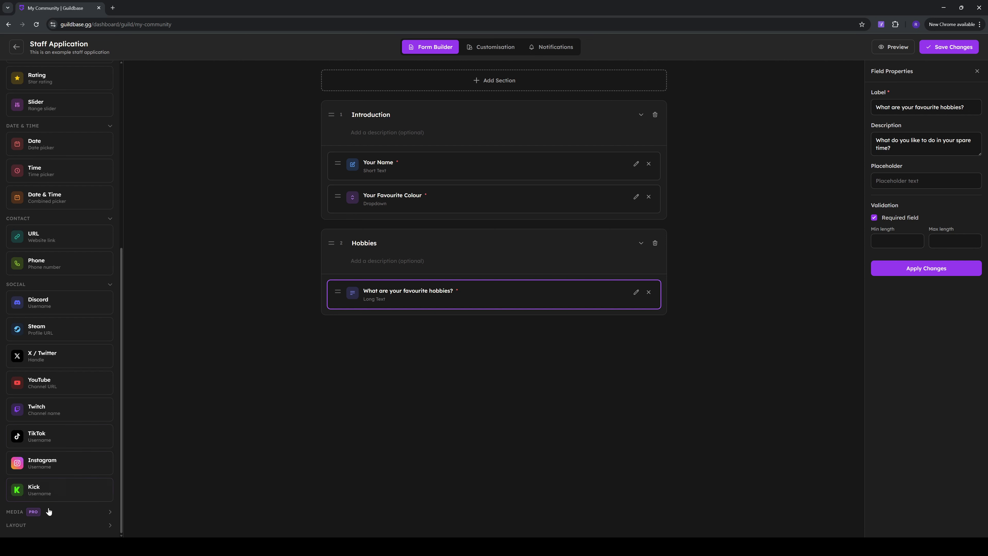
click(39, 513)
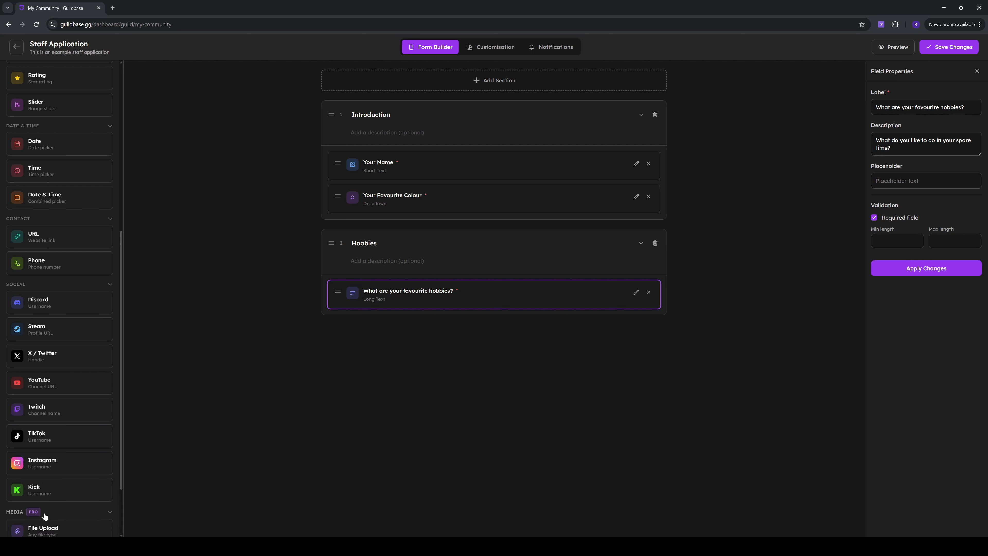
scroll(58, 479, down, 2)
scroll(58, 475, down, 1)
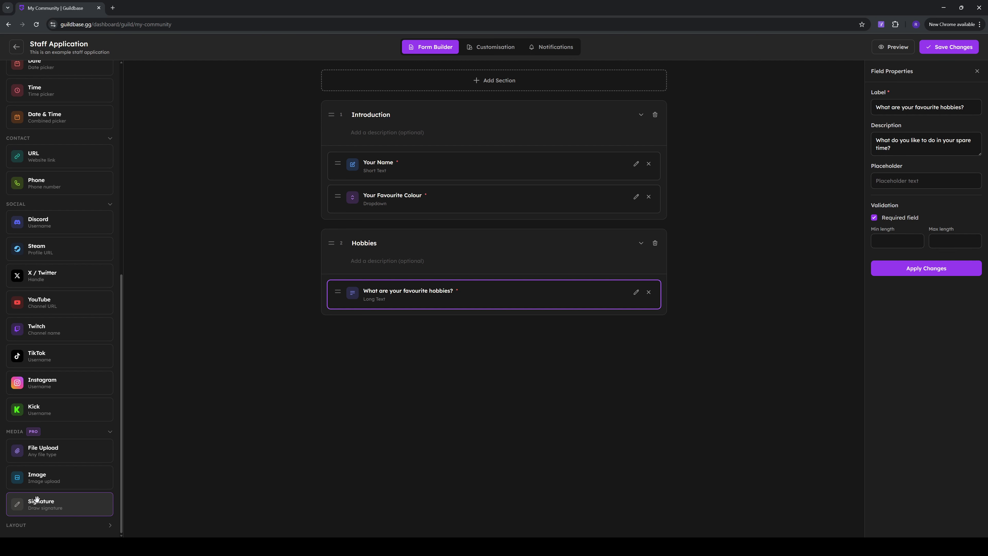
click(21, 529)
scroll(38, 482, down, 3)
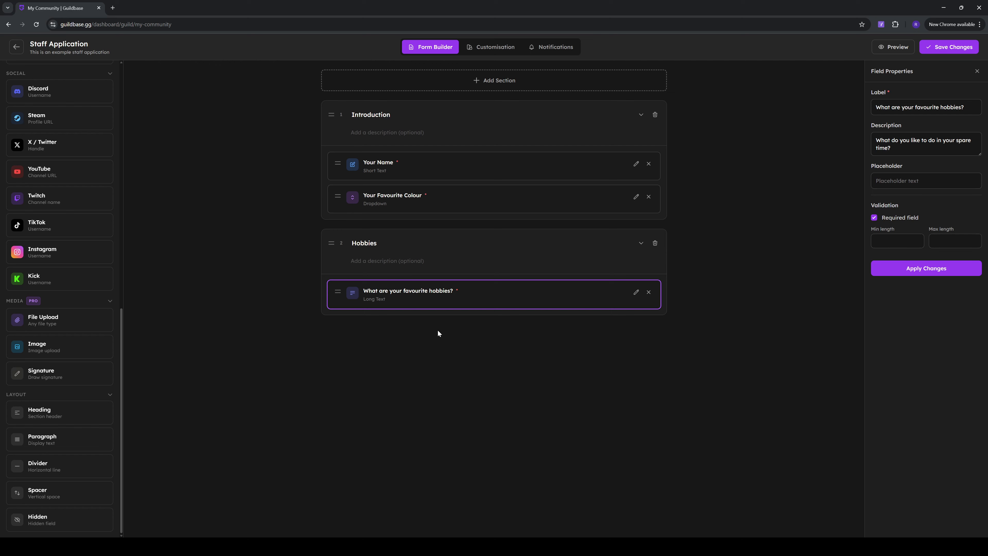
click(976, 72)
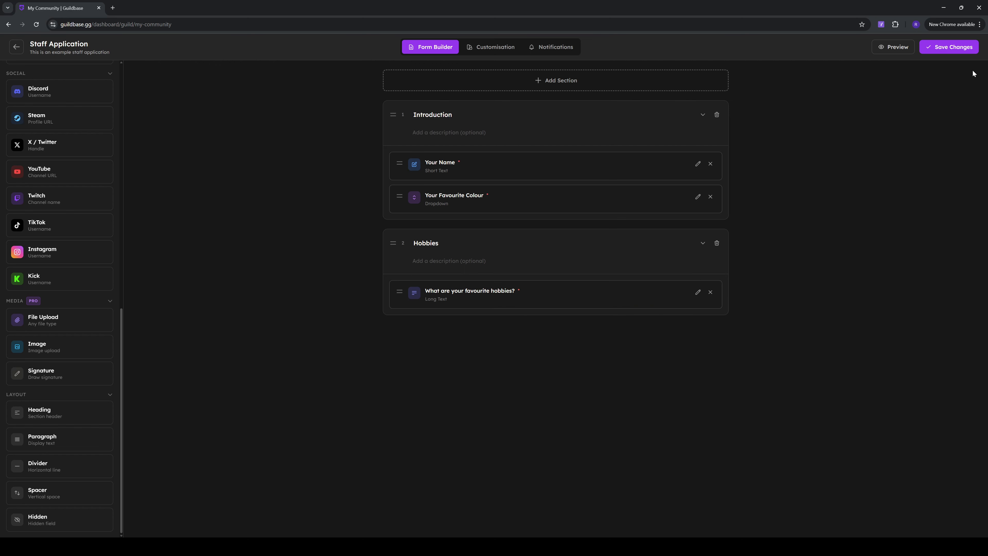
scroll(88, 335, up, 10)
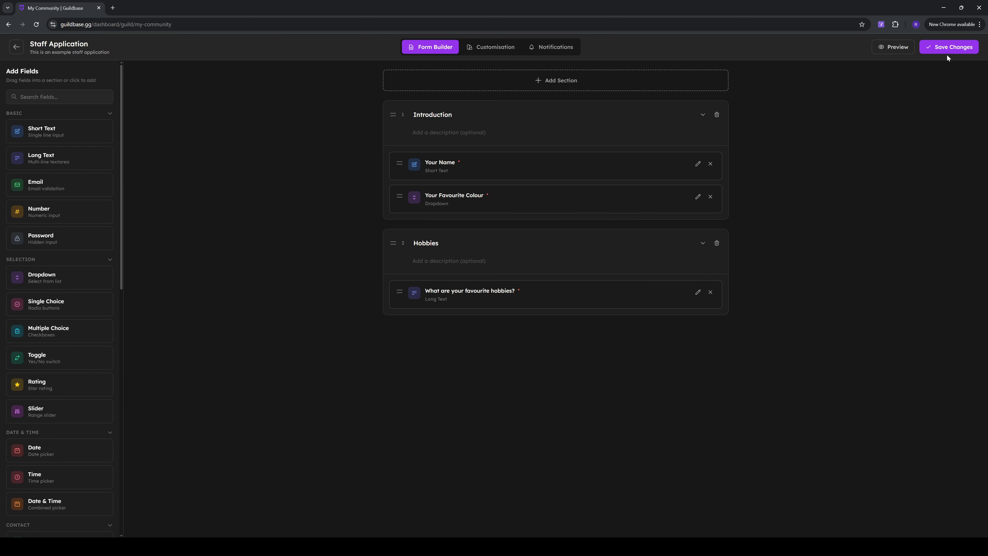
Save the template and check the form in a preview, closing the preview when done.
click(951, 49)
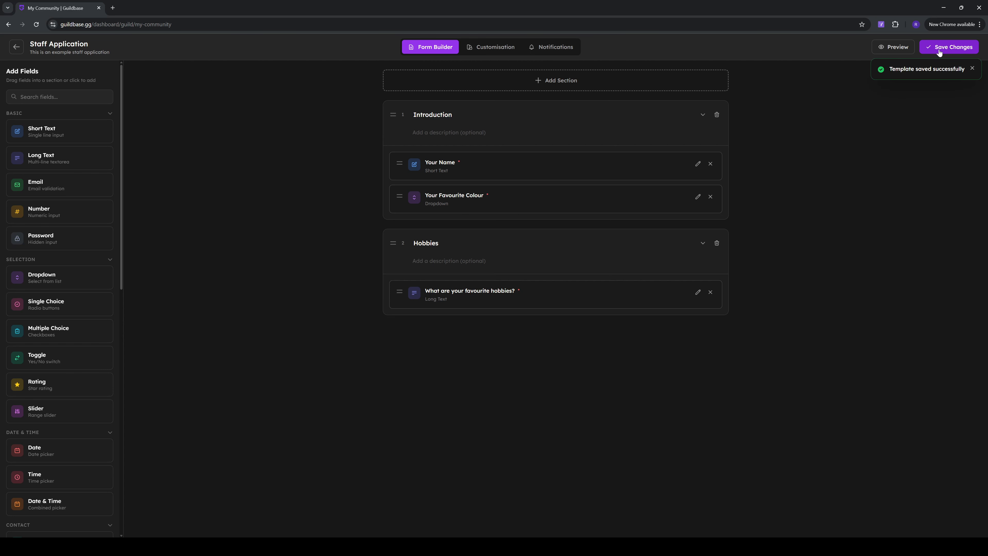
click(894, 48)
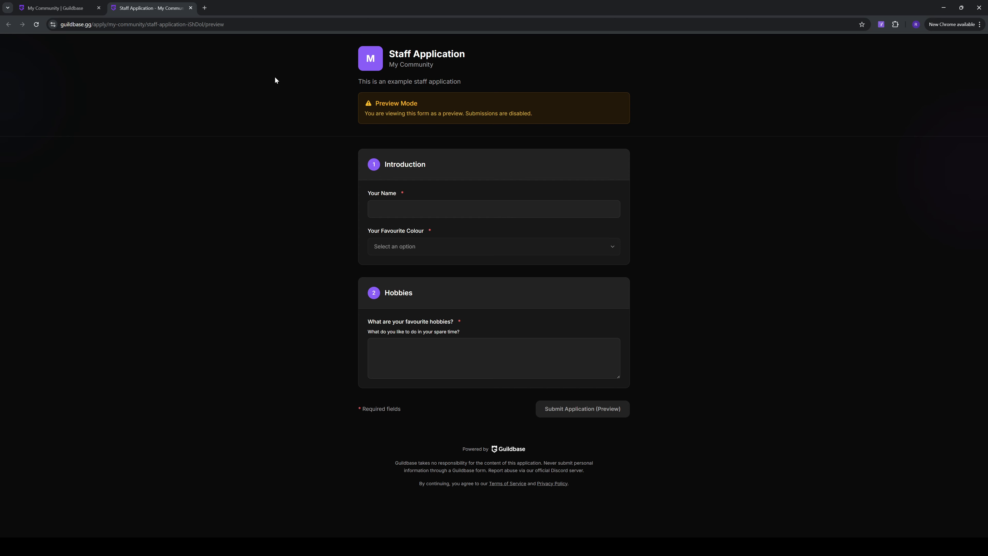
click(190, 8)
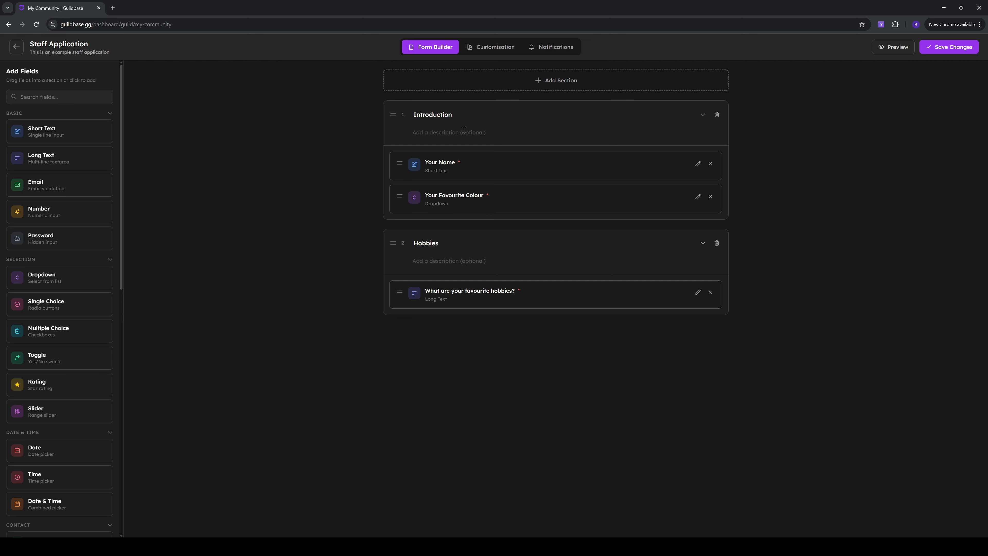
Customise the form with a gradient background ending in yellow #F3DA35, save it and check the preview.
click(491, 47)
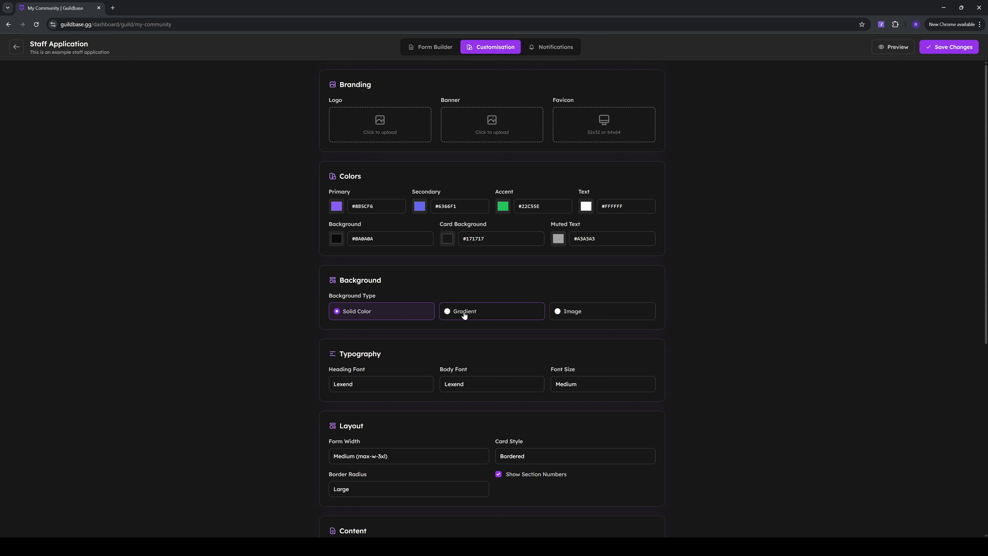
click(467, 311)
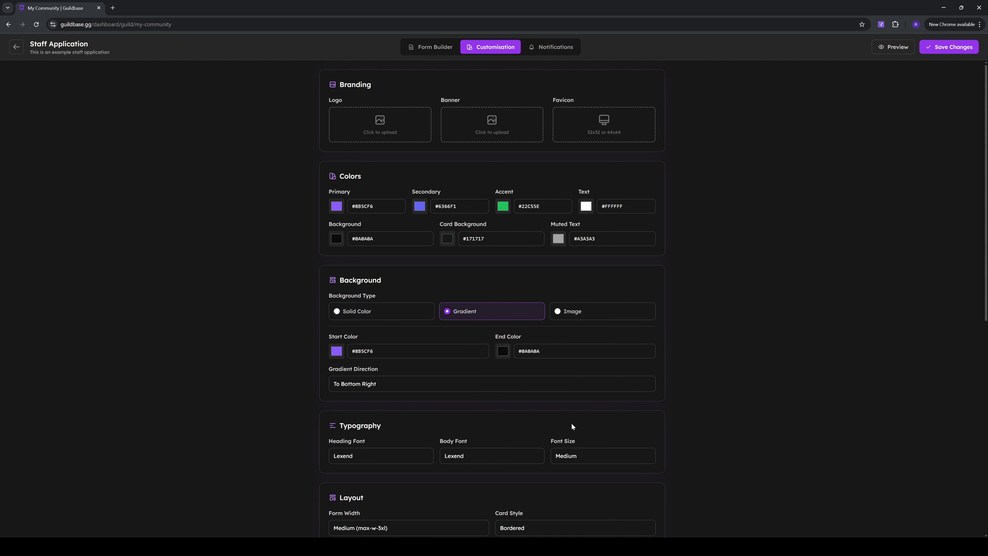
drag(567, 390, 566, 362)
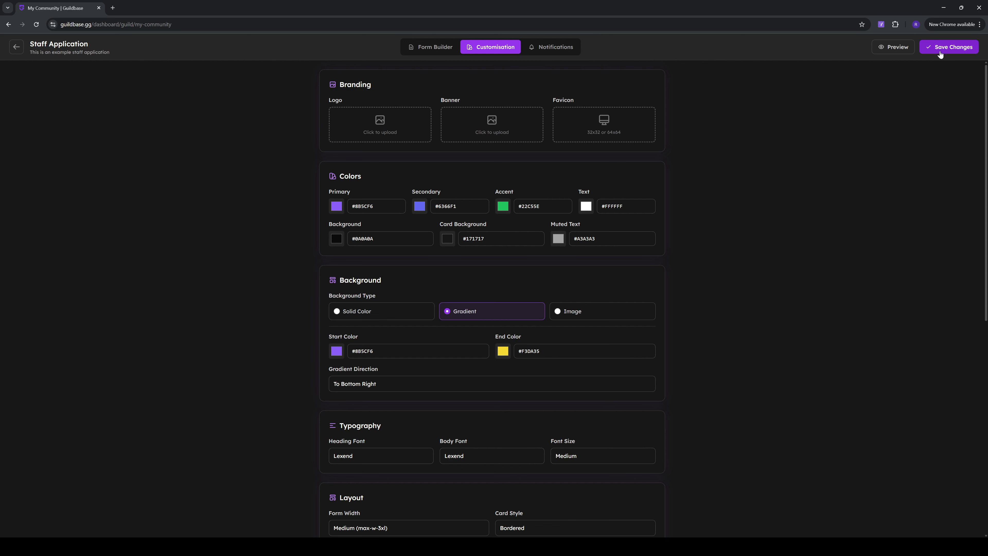
click(950, 46)
click(904, 50)
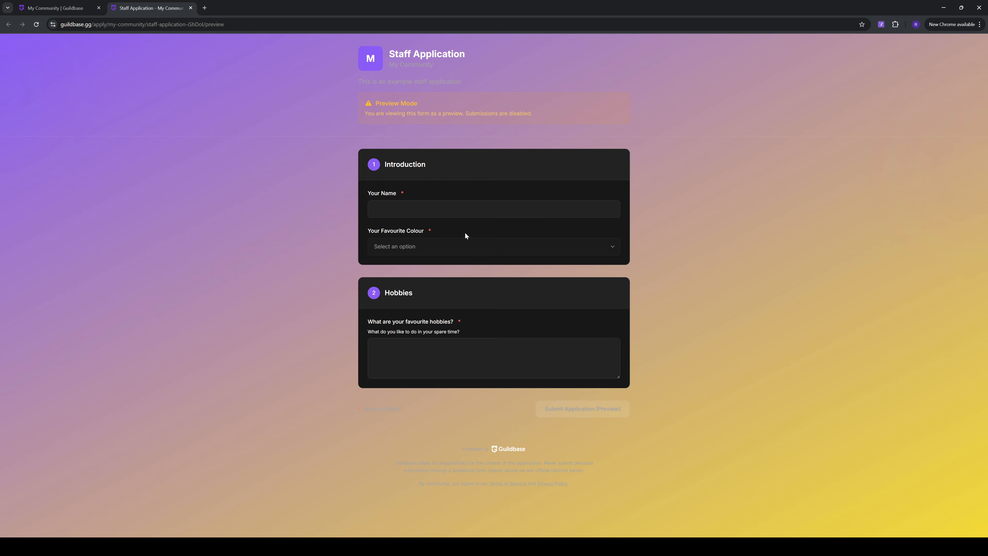
click(60, 5)
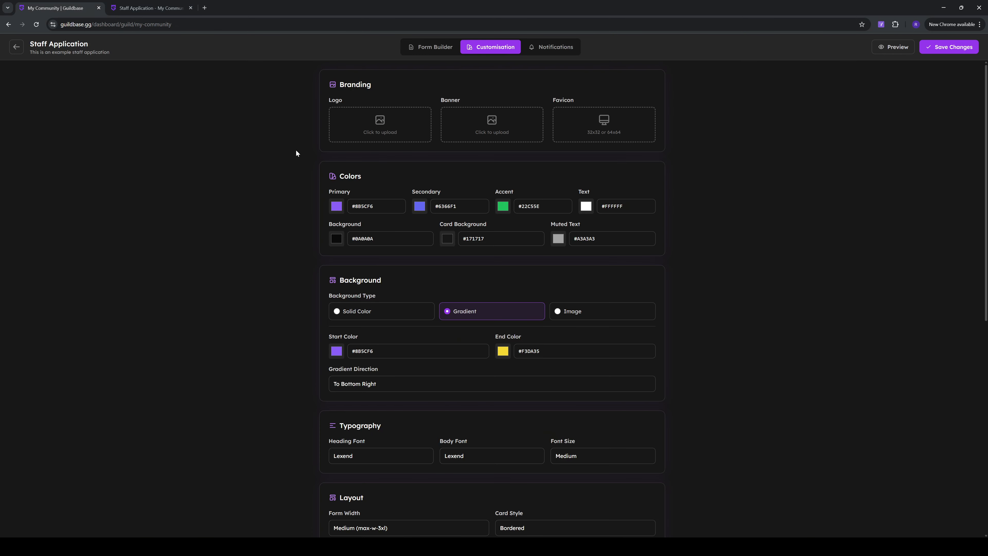
Set the card background colour to light grey #BABABA, save the template and check the refreshed preview.
click(448, 240)
drag(452, 267, 437, 263)
click(934, 48)
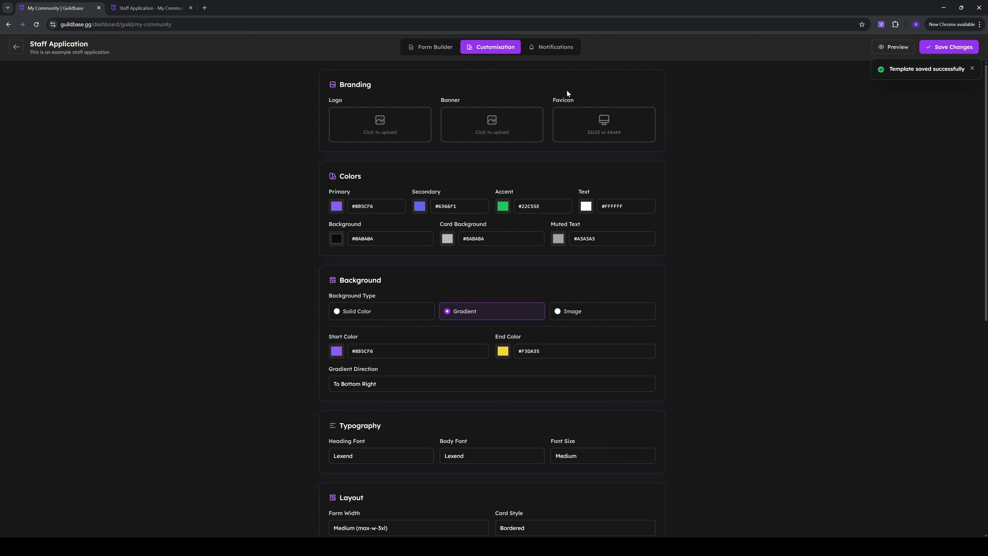
click(155, 7)
click(35, 25)
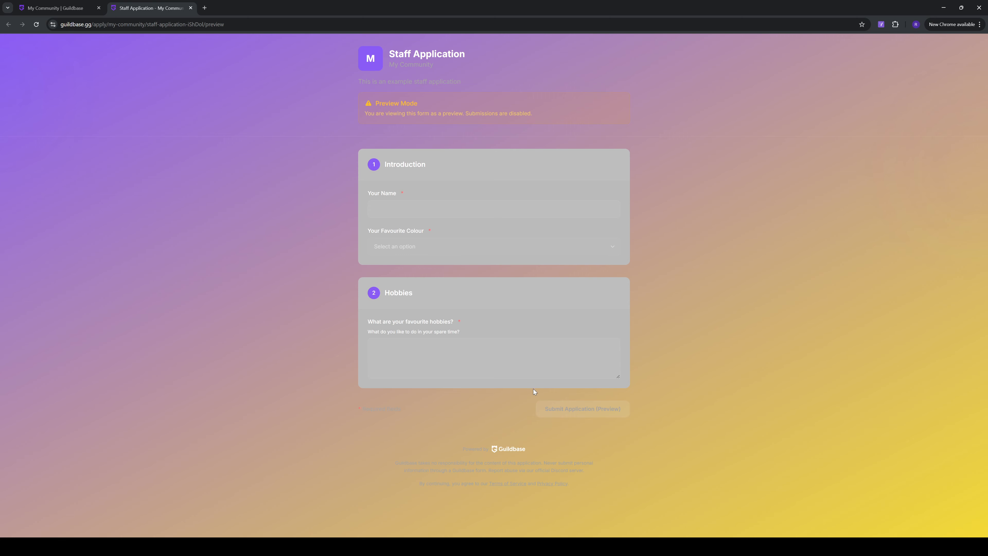
click(59, 8)
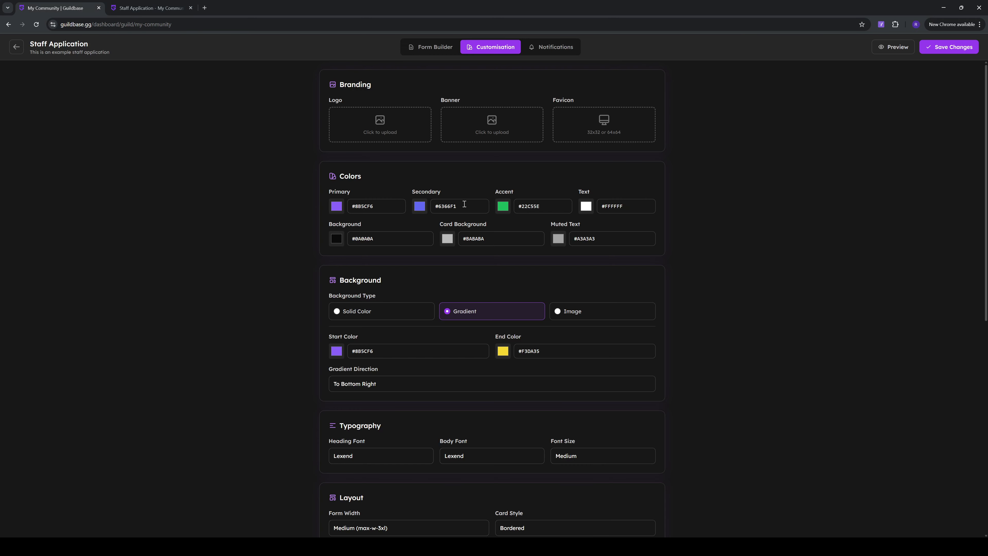
Set the muted text colour to dark grey #2E2E2E, save the template and check the preview before closing it.
click(562, 240)
drag(563, 268, 546, 292)
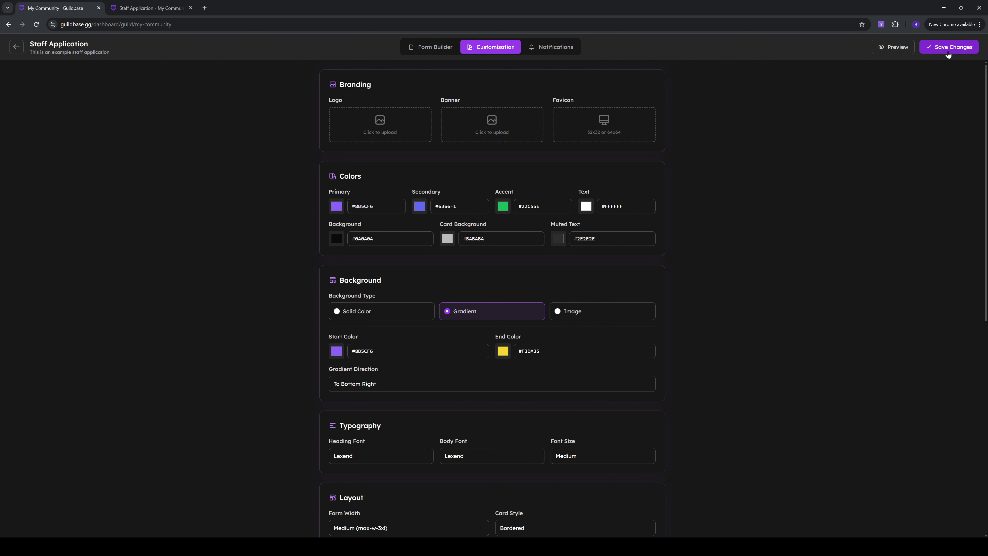
click(964, 46)
click(152, 7)
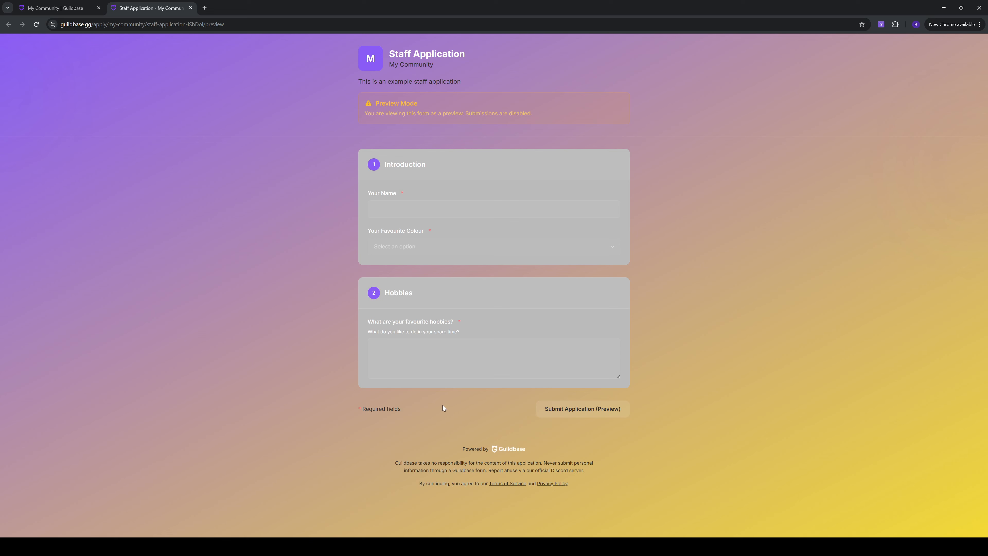
click(58, 7)
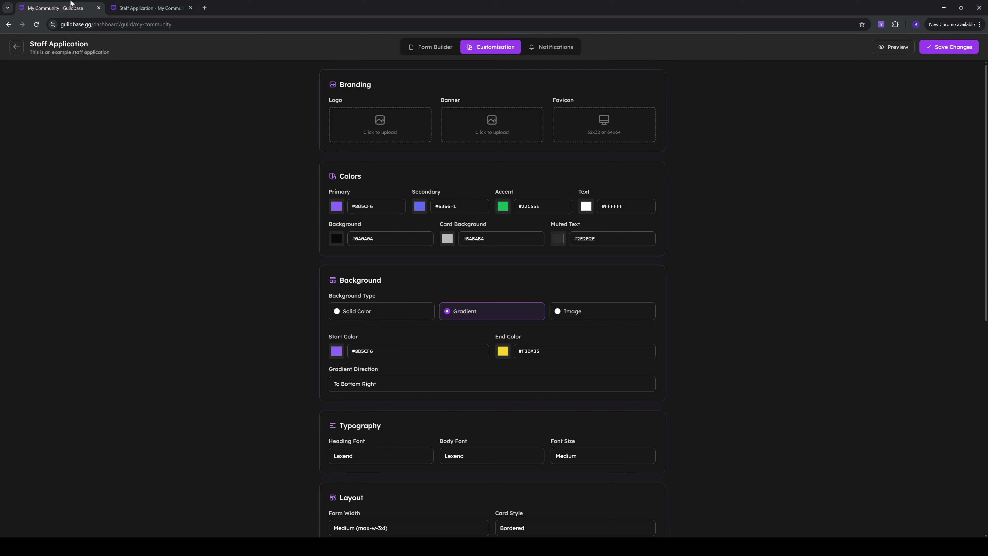
click(190, 7)
Look through the form width choices and the remaining Layout, Content and Custom Code customisation settings.
scroll(305, 163, down, 7)
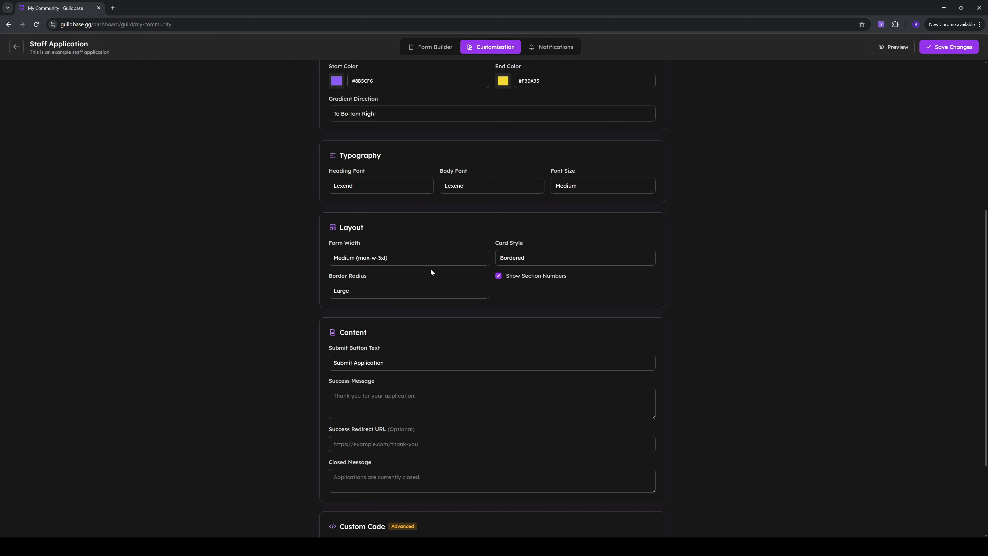
click(388, 260)
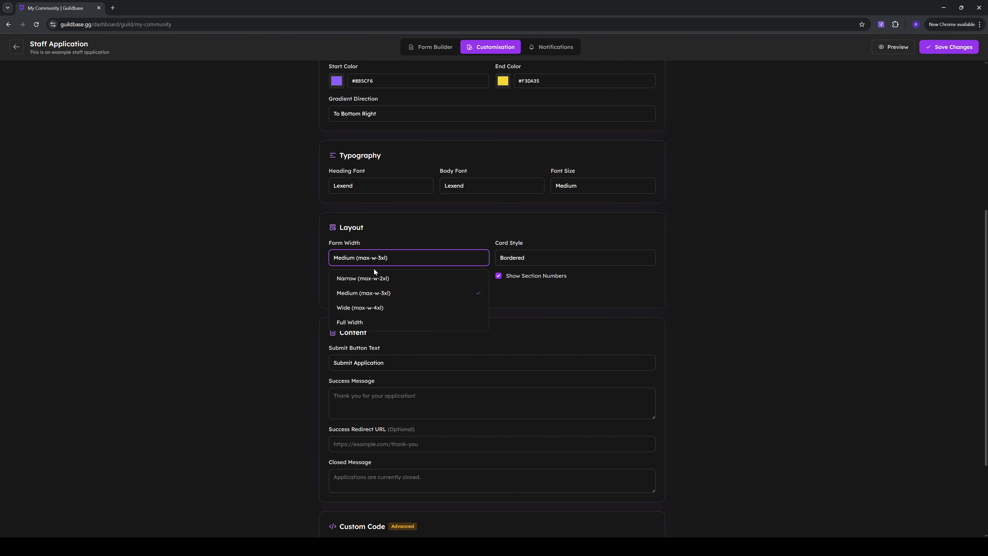
click(309, 308)
scroll(322, 308, down, 3)
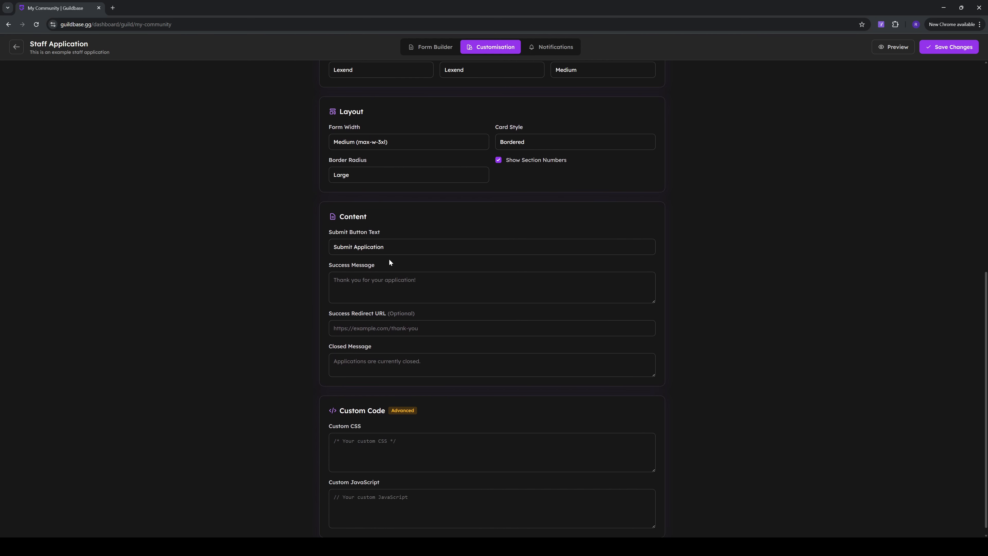
scroll(390, 273, down, 1)
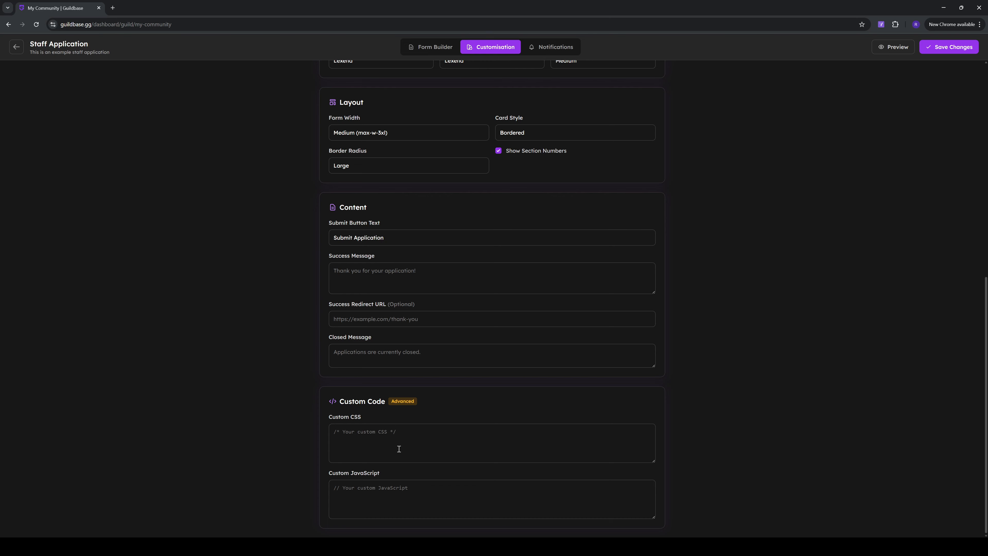
scroll(405, 445, up, 10)
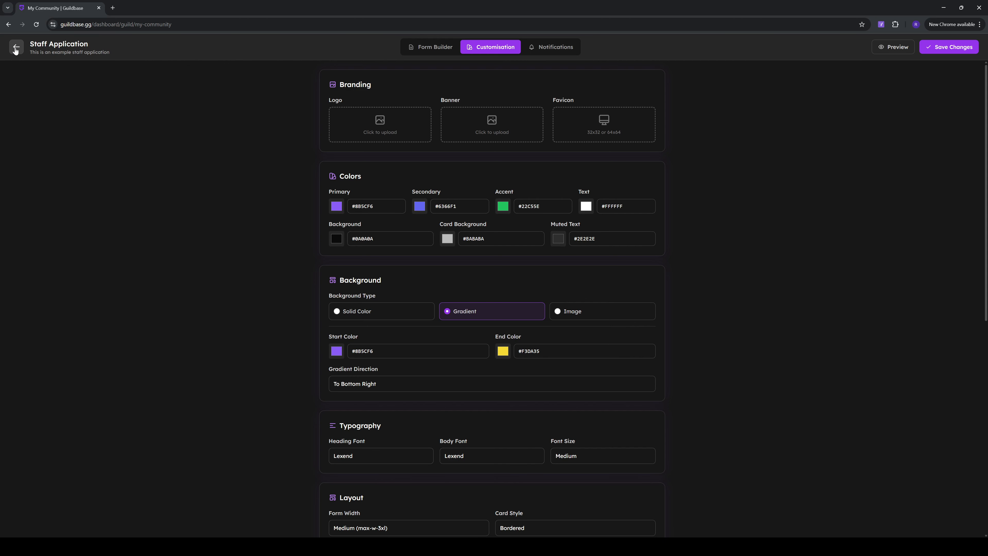
Return to the template list and view the Staff Application template's general settings without changing them.
click(16, 48)
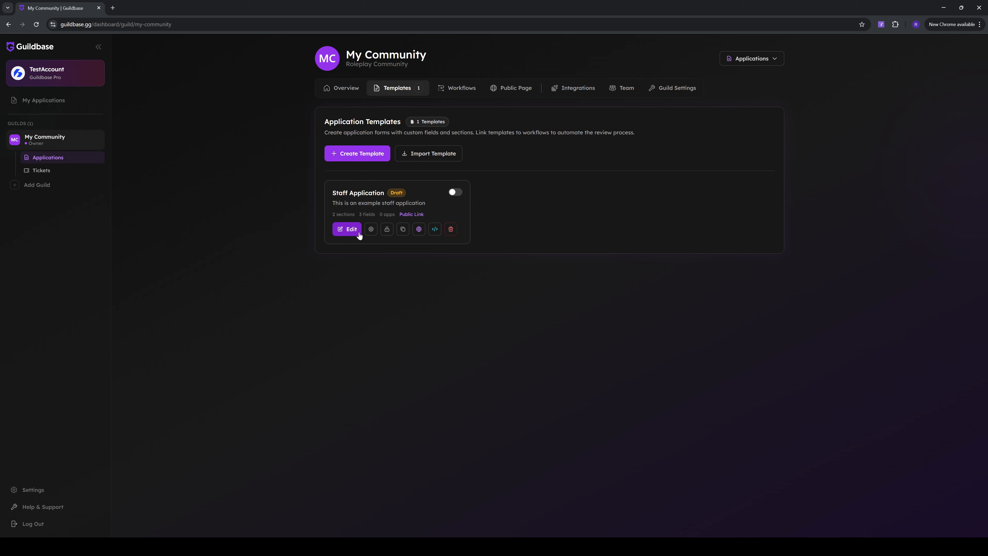
click(370, 230)
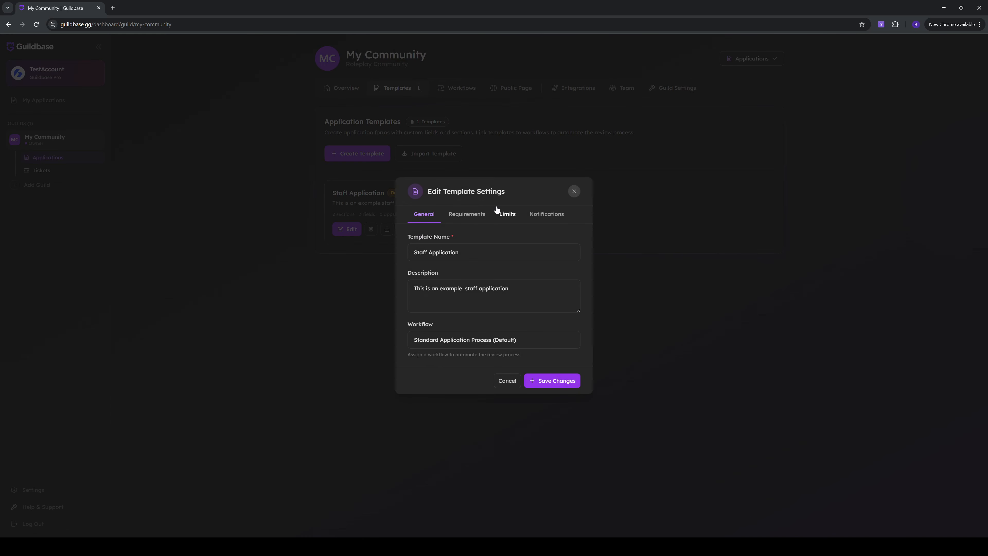
click(367, 290)
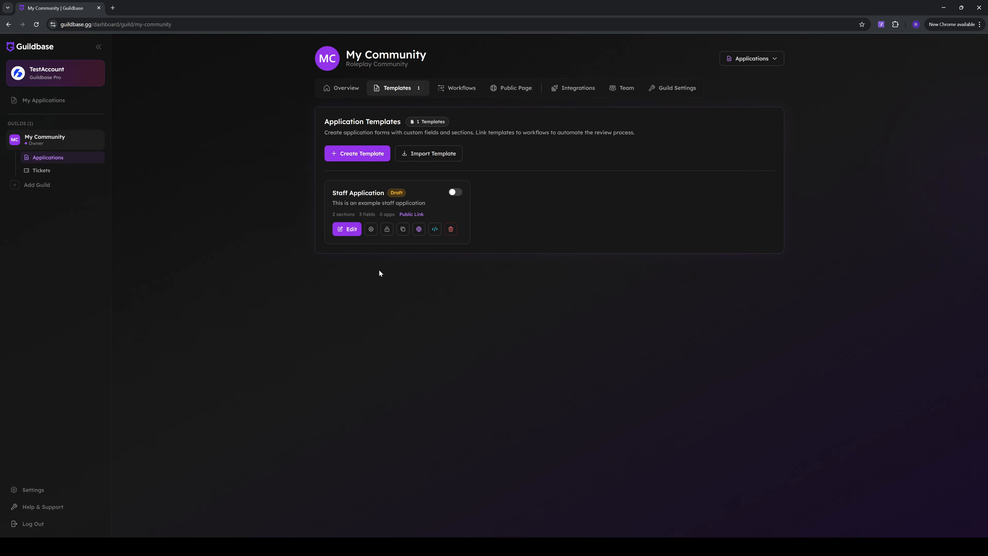
View the Staff Application's template access options, including access for only specific roles, and leave without saving changes.
click(387, 229)
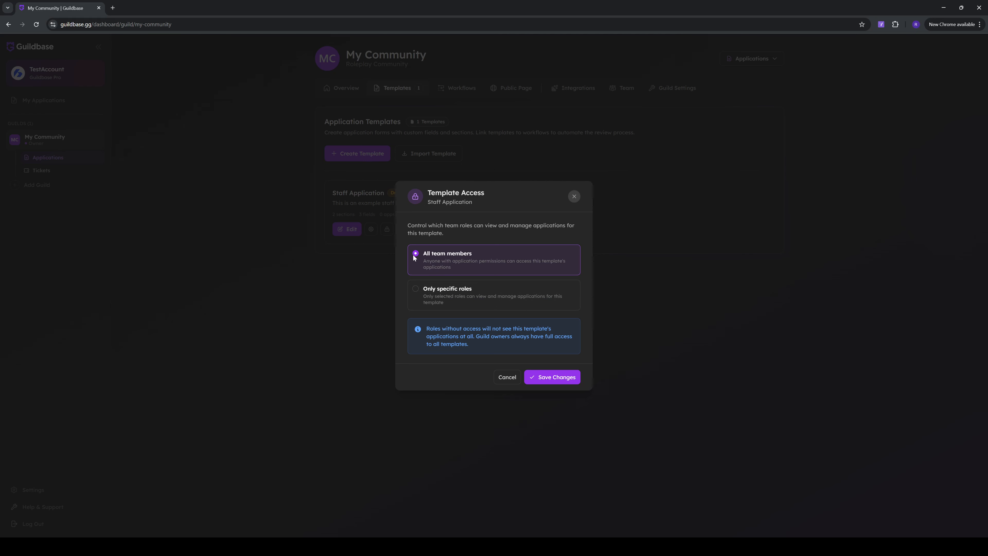
click(446, 296)
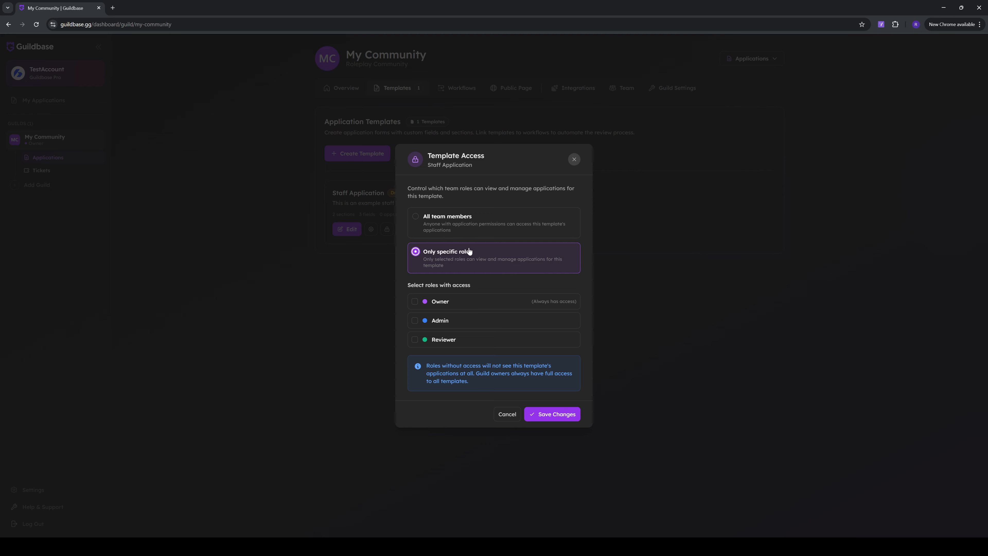
click(479, 221)
click(575, 196)
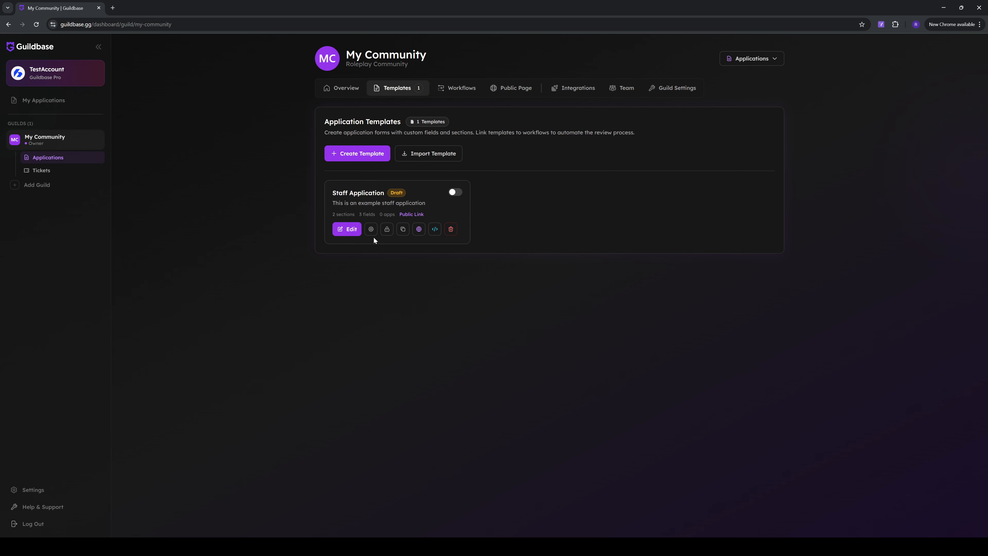
View the options for sharing the Staff Application to the community and for importing a template, without sharing or importing anything.
click(419, 230)
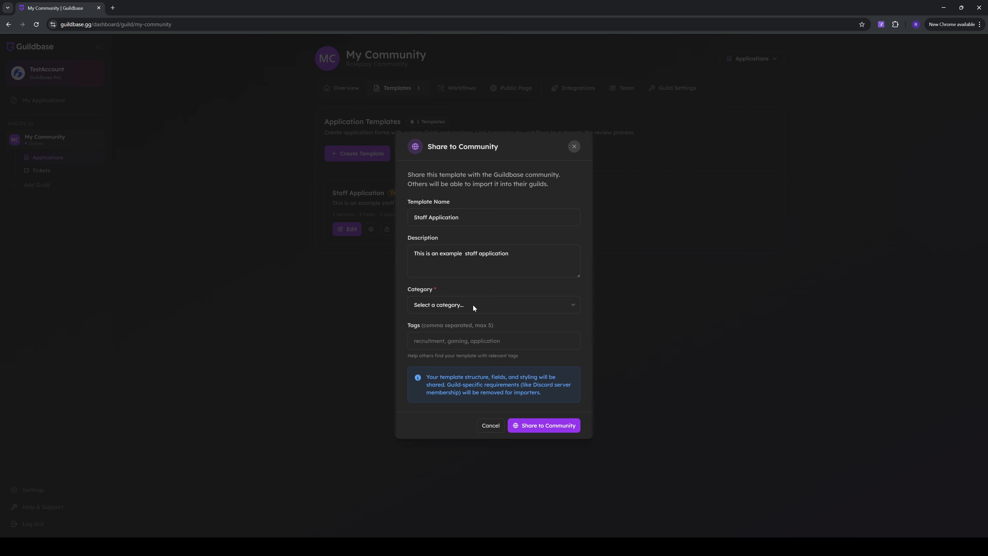
click(383, 289)
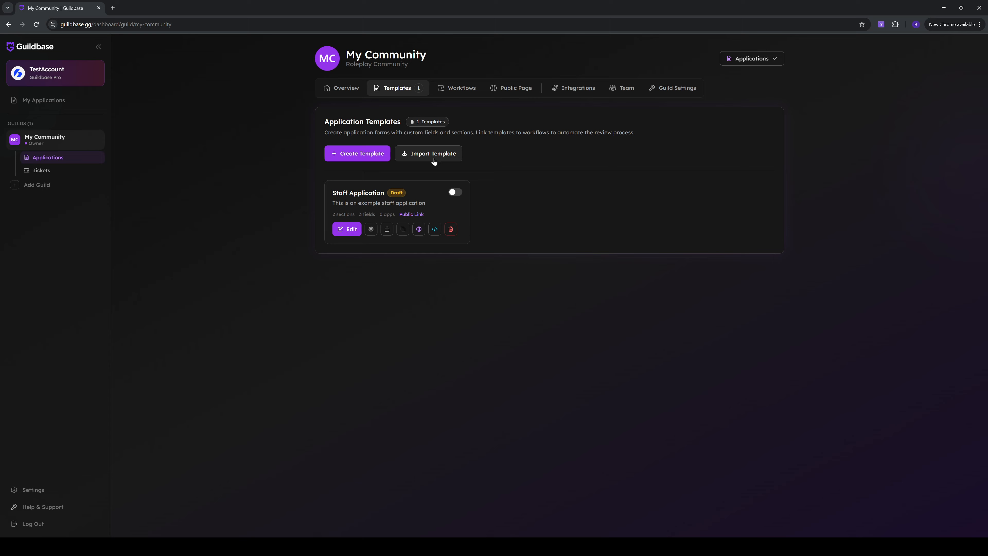
click(433, 156)
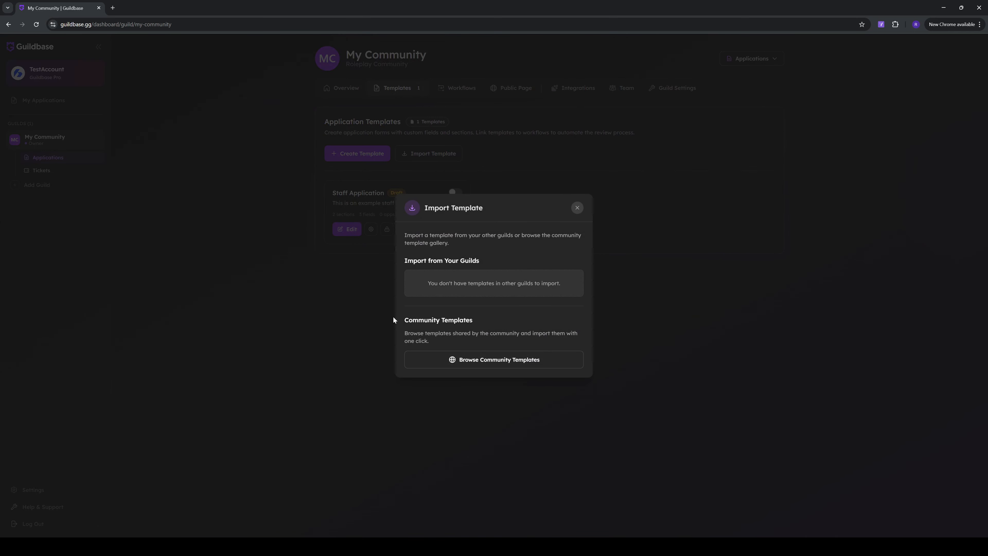
click(375, 310)
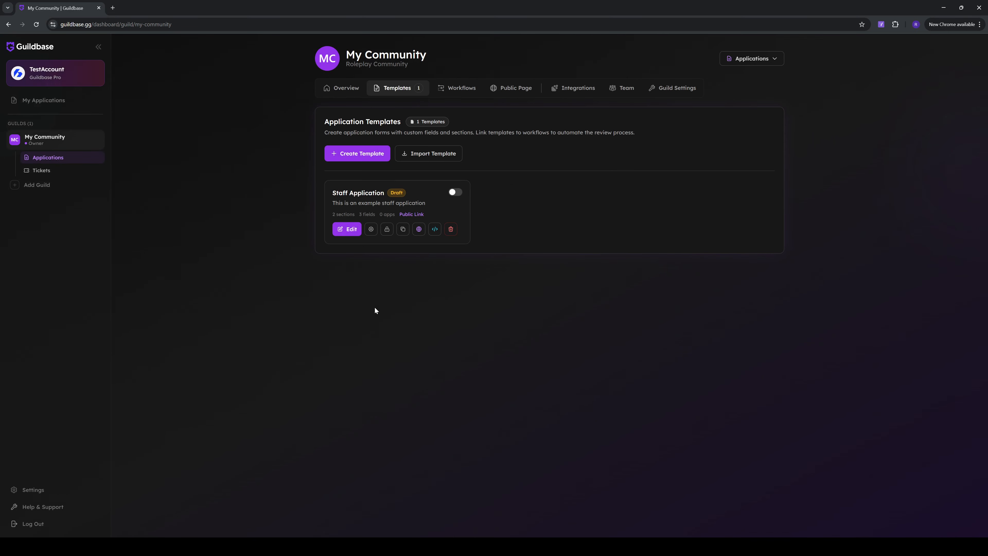
Examine the Staff Application's embed code and size options, and view its delete confirmation without deleting the template.
click(437, 230)
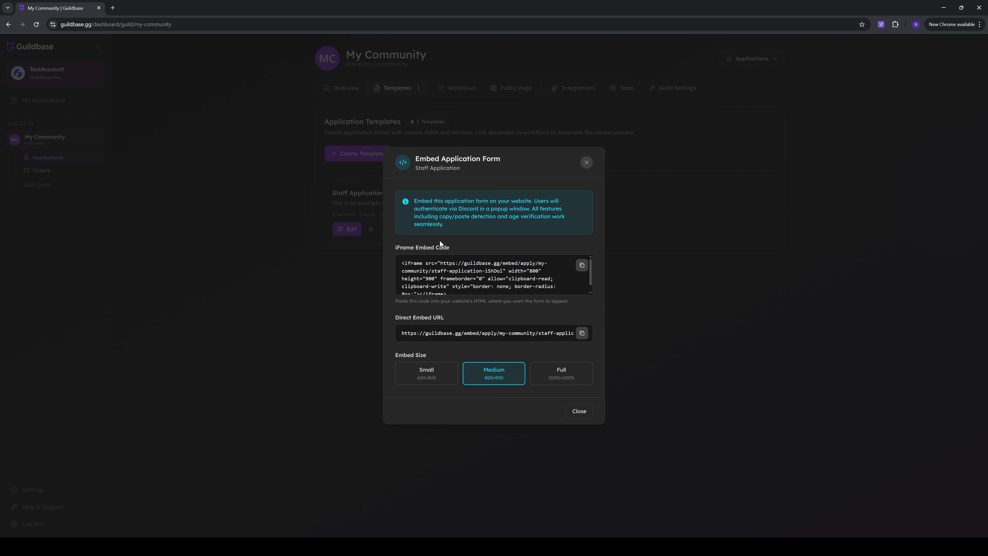
scroll(450, 271, down, 1)
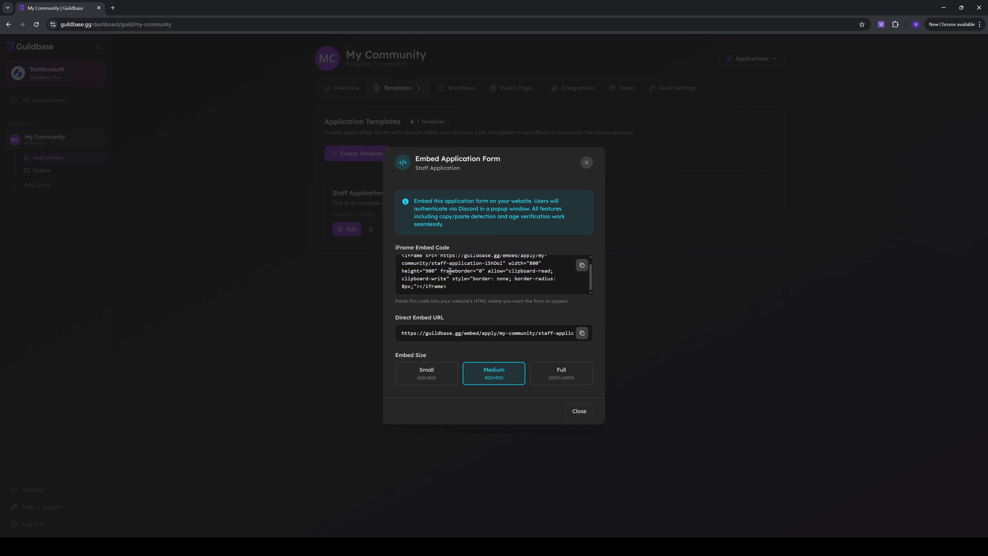
scroll(452, 280, up, 1)
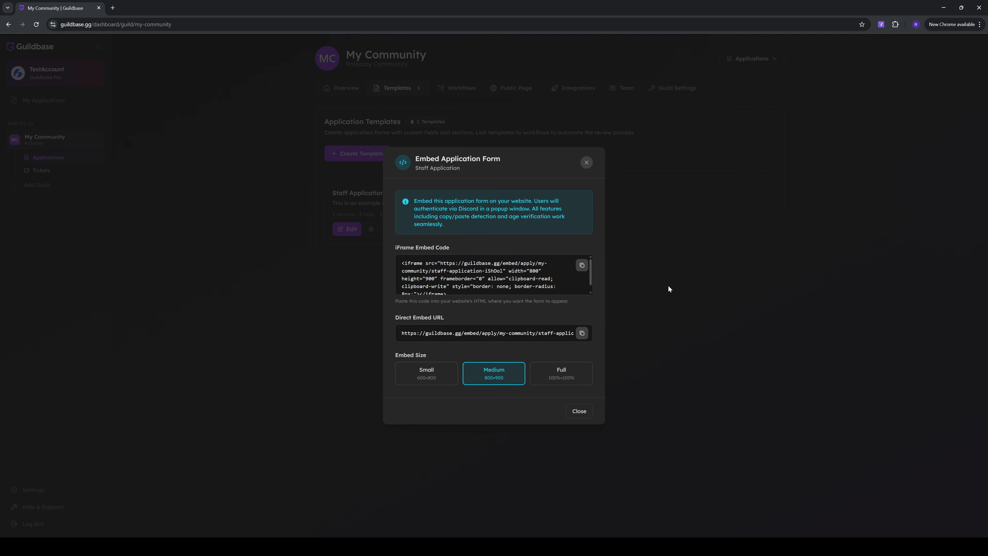
click(571, 409)
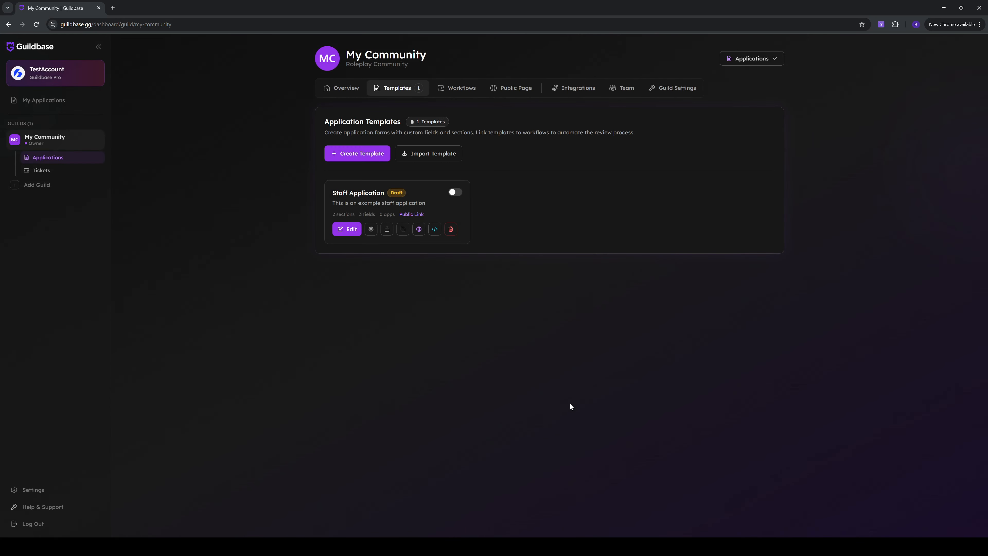
click(450, 229)
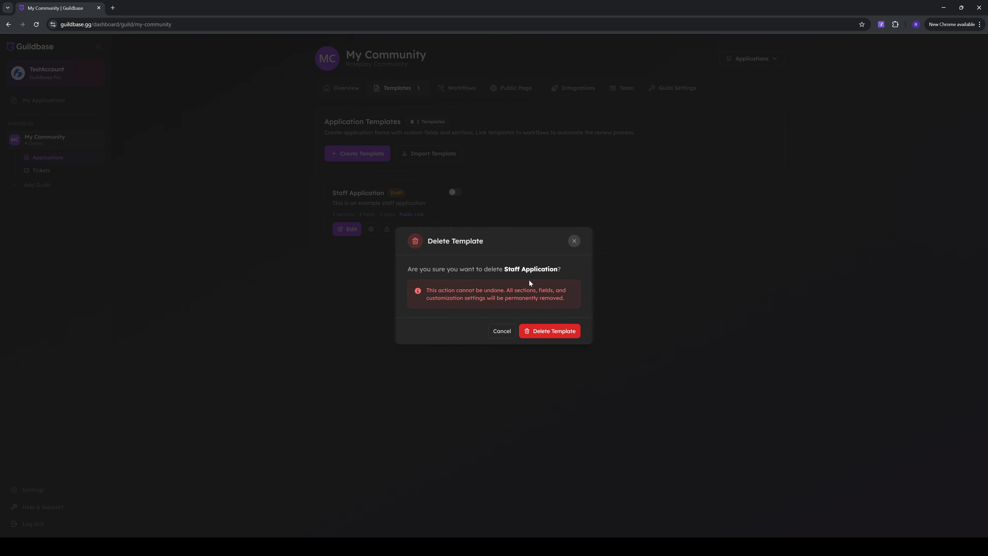
click(502, 331)
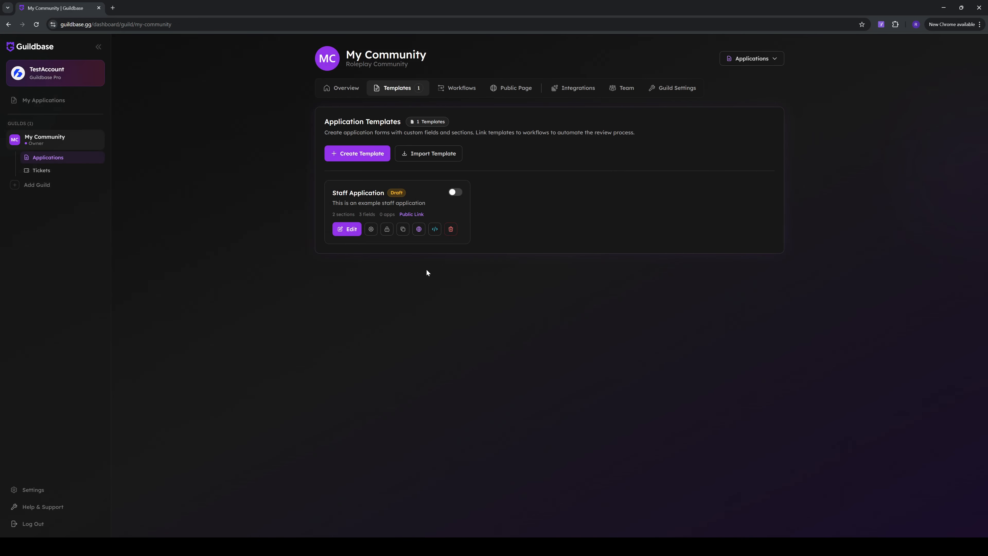